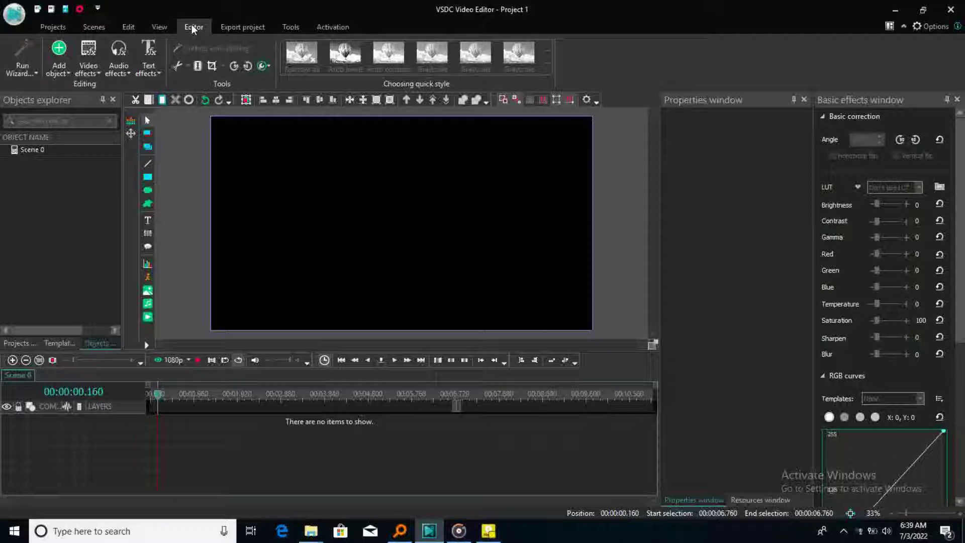
Add the audio file "wAnno Domini Beats (1)" from Documents to the scene, positioned from the cursor on a new layer.
left_click(69, 73)
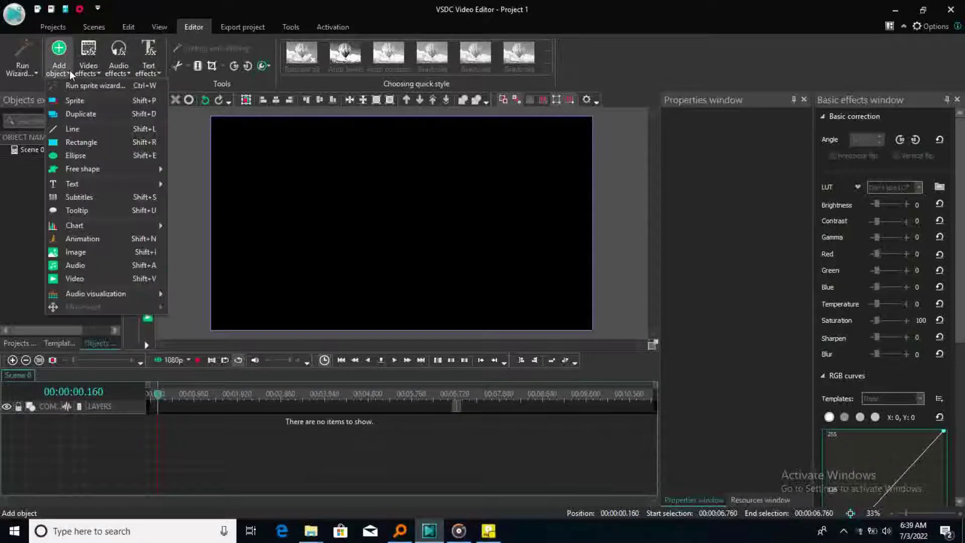
left_click(86, 263)
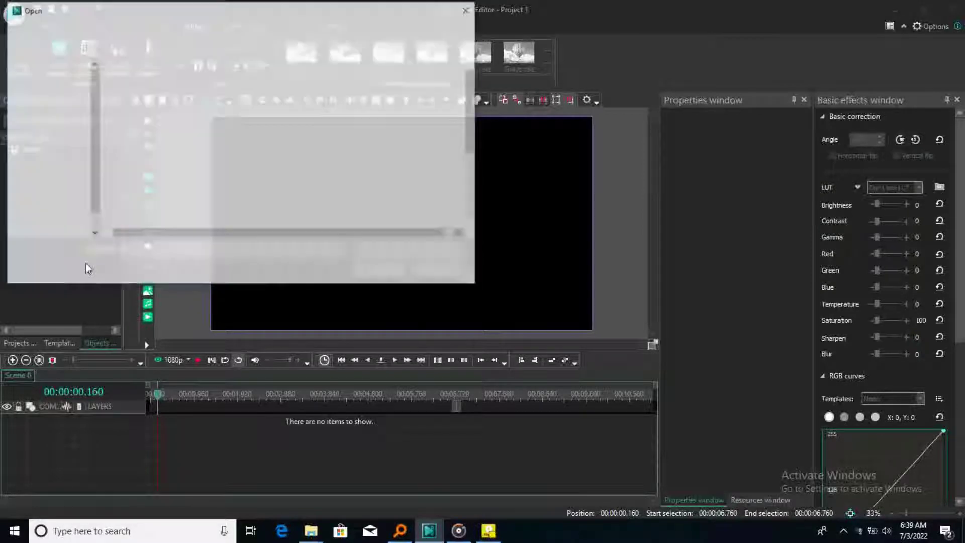
left_click_drag(475, 89, 475, 174)
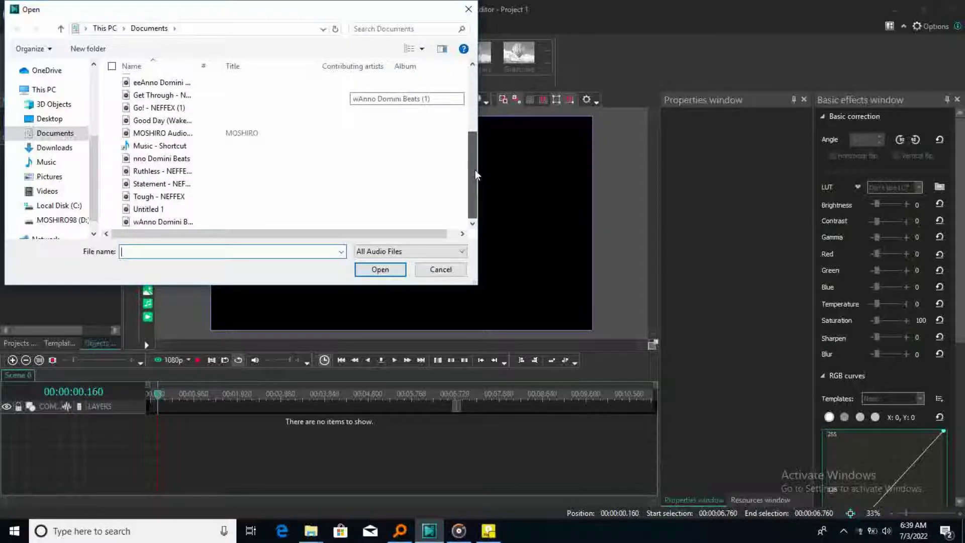
left_click(176, 224)
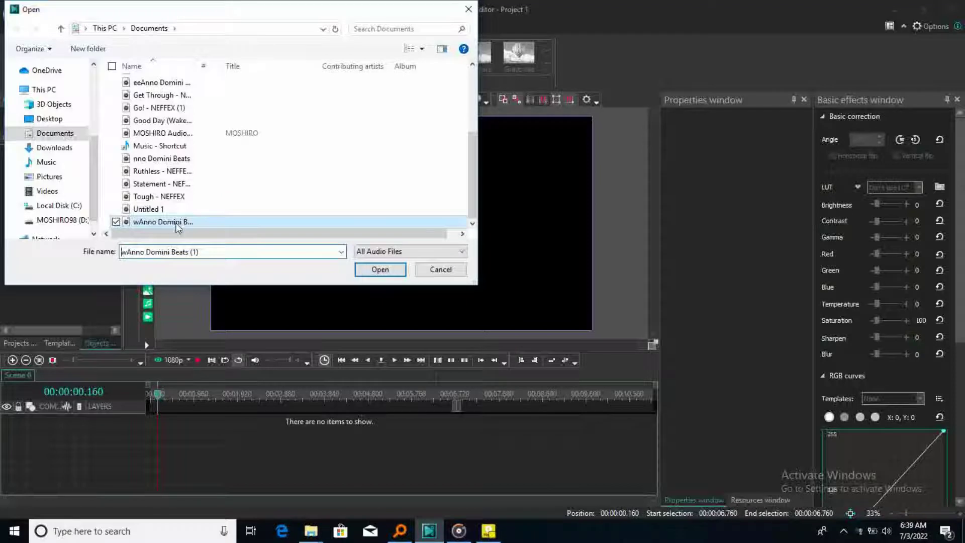
left_click(380, 269)
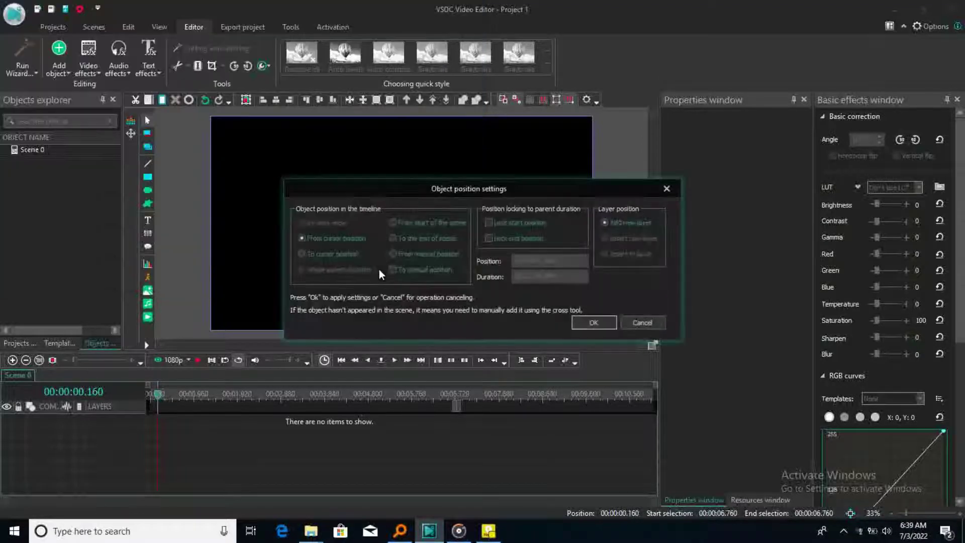
left_click(585, 321)
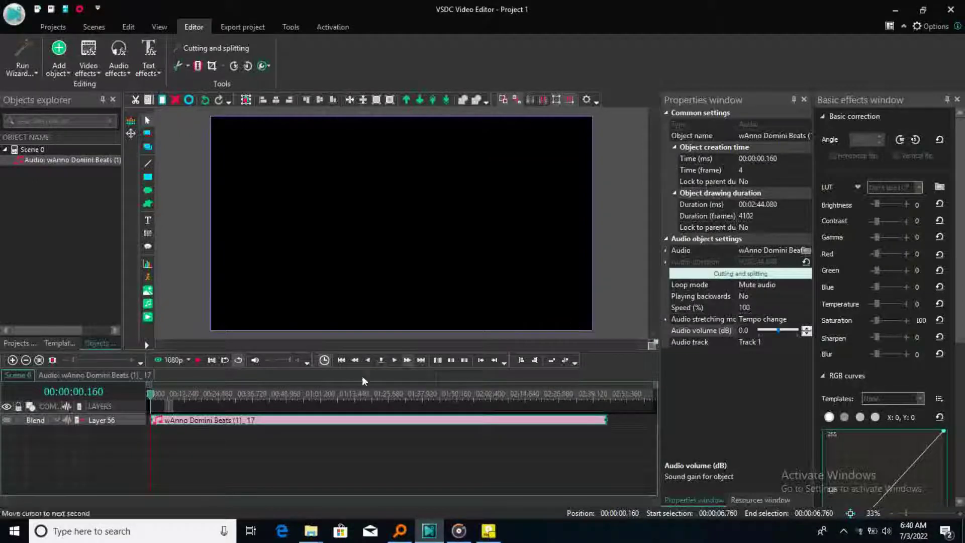
Add a text object about 1321 by 254 px at 00:00:10.560 mid-scene, reading "1; i need to cut the start".
left_click(147, 220)
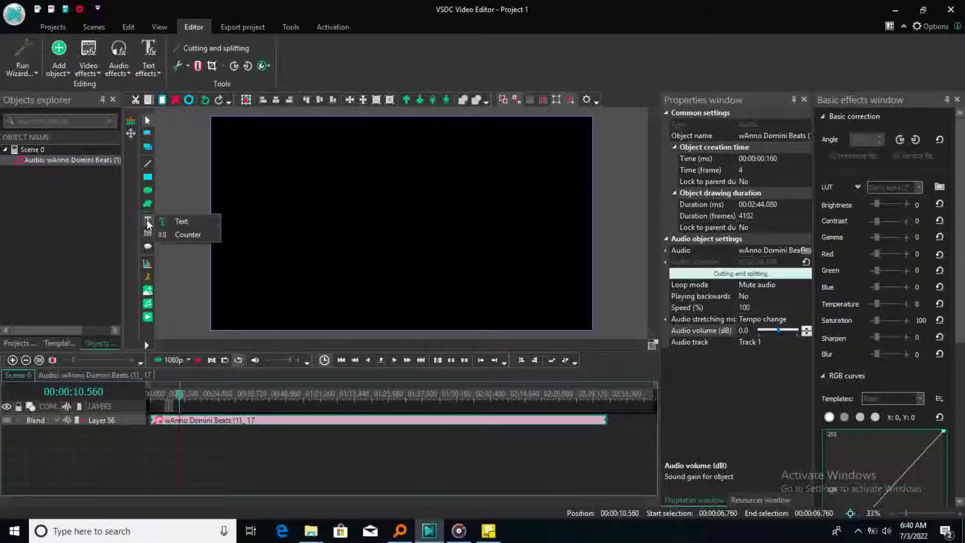
left_click(205, 220)
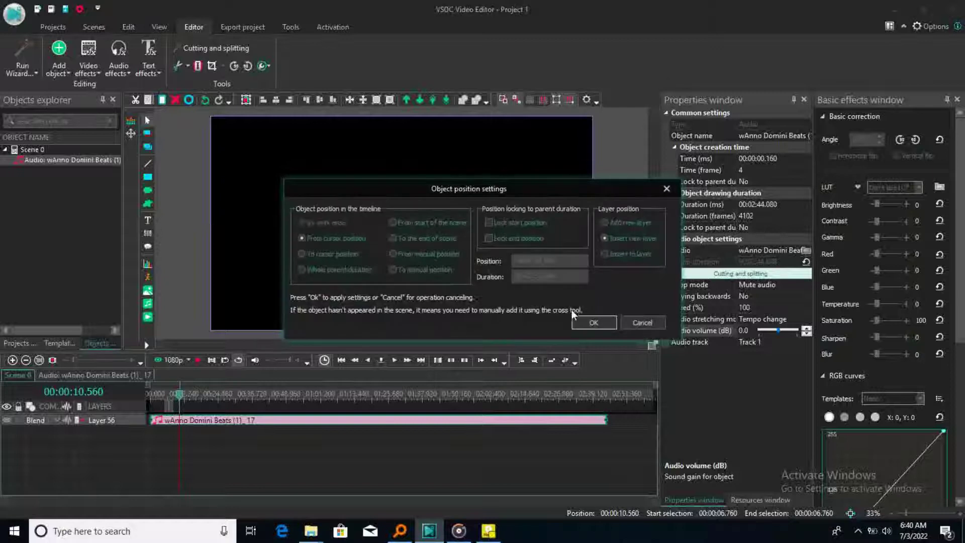
left_click(587, 323)
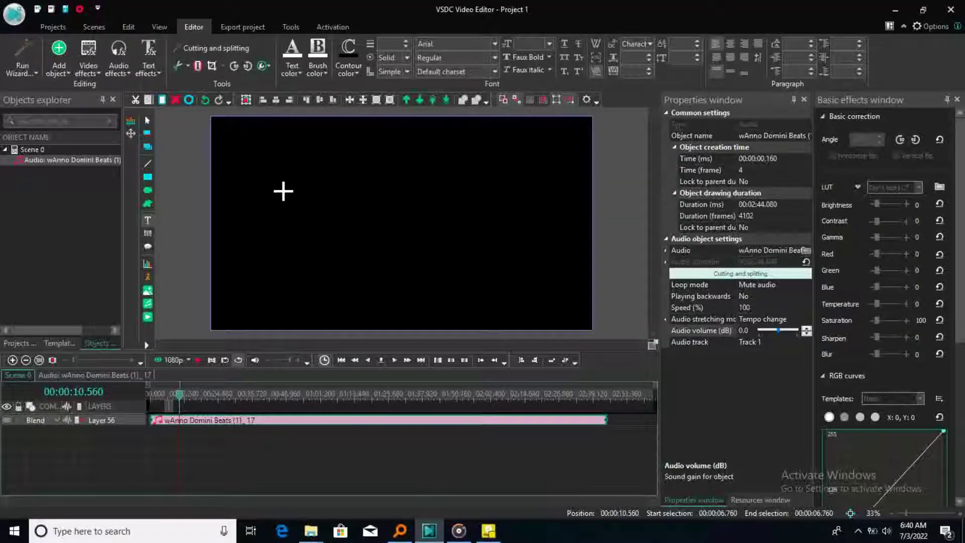
left_click_drag(273, 192, 537, 243)
type("1")
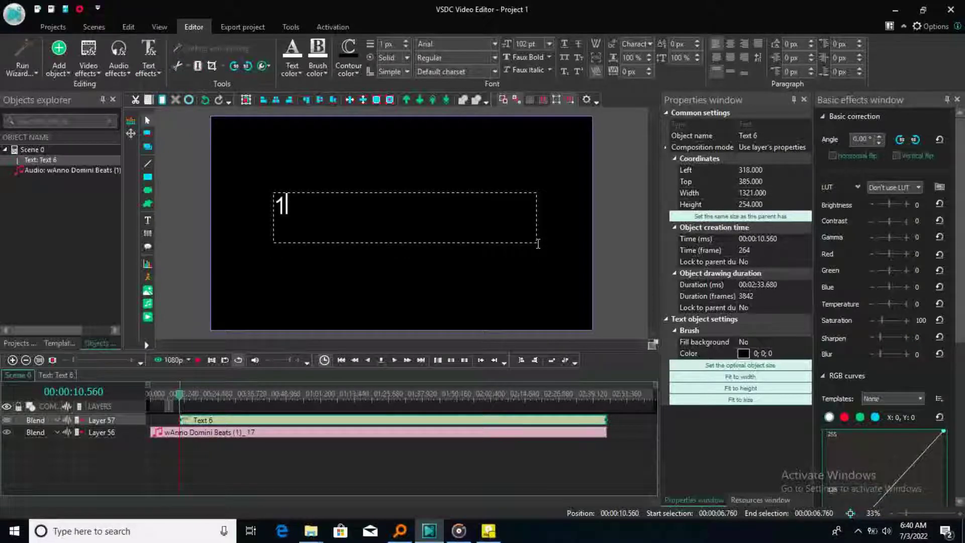
type("; i N")
key("BackSpace")
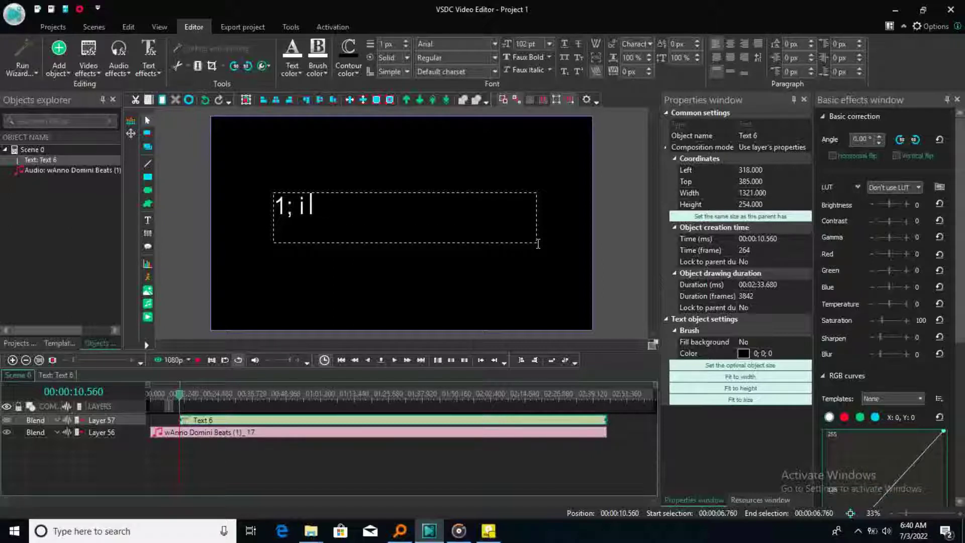
type("nee")
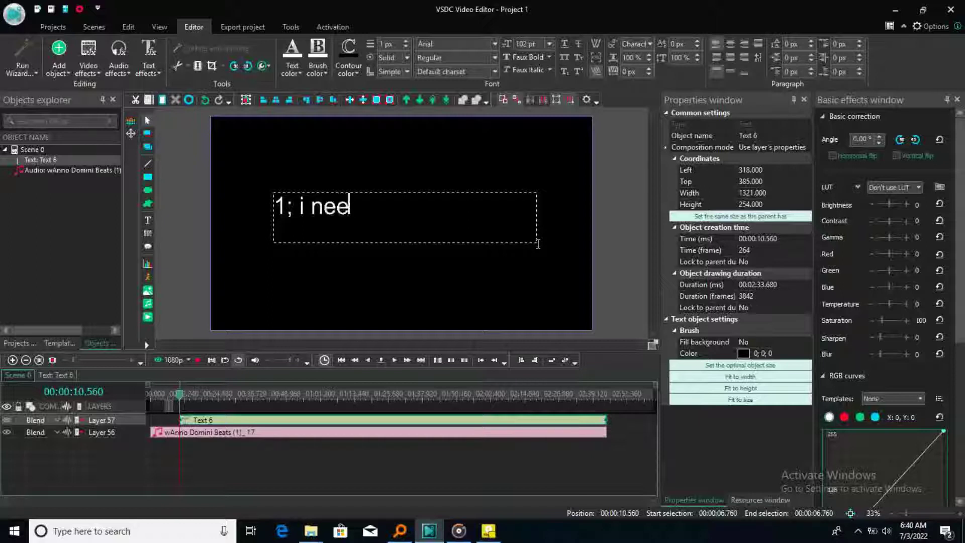
type("d to cur")
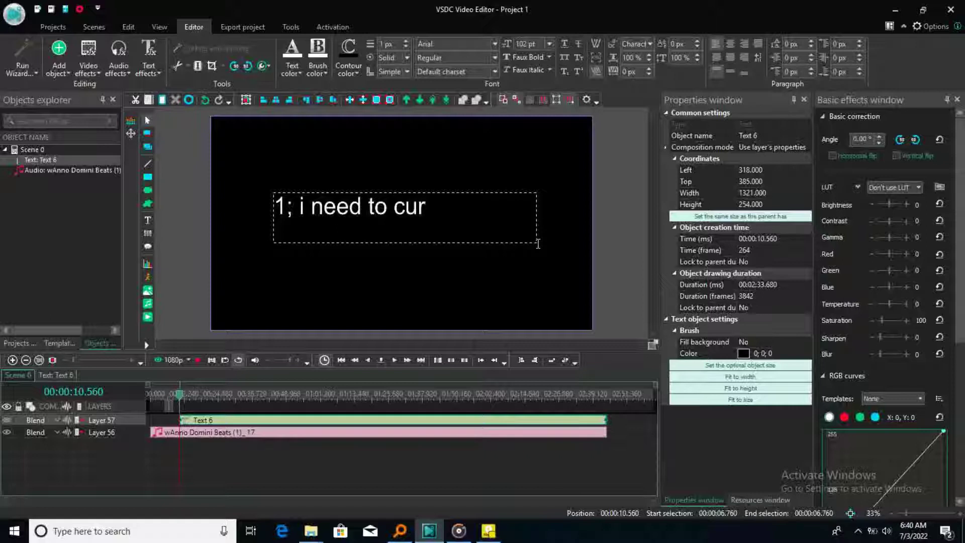
key("BackSpace")
type("t the start")
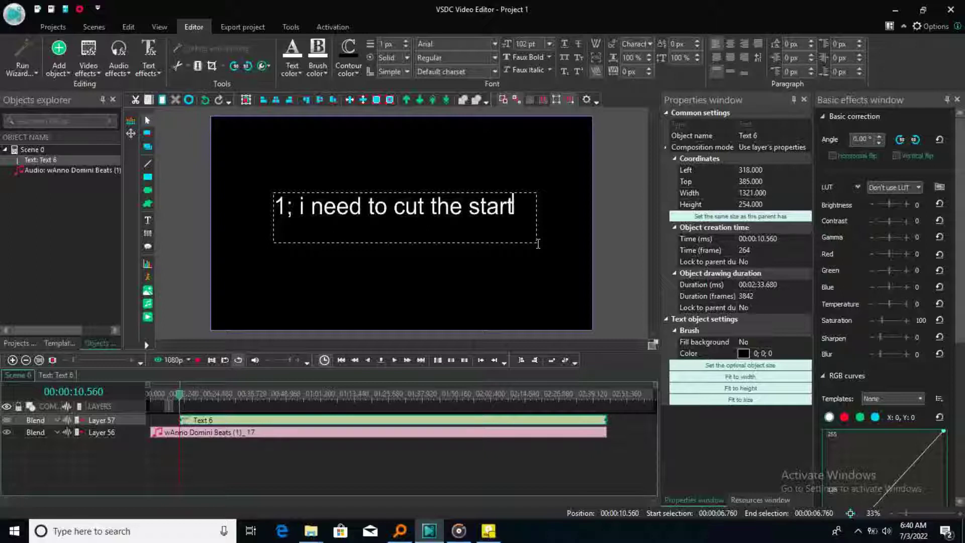
left_click(352, 273)
Preview the opening of the audio up to 00:00:06.360 and trim the audio clip's start at that position.
left_click(163, 397)
left_click_drag(165, 401, 156, 396)
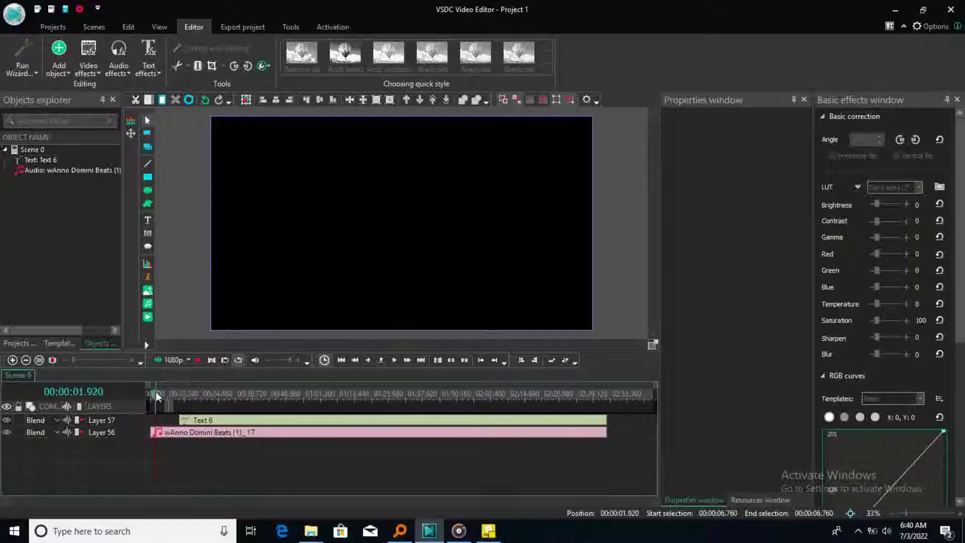
left_click(197, 361)
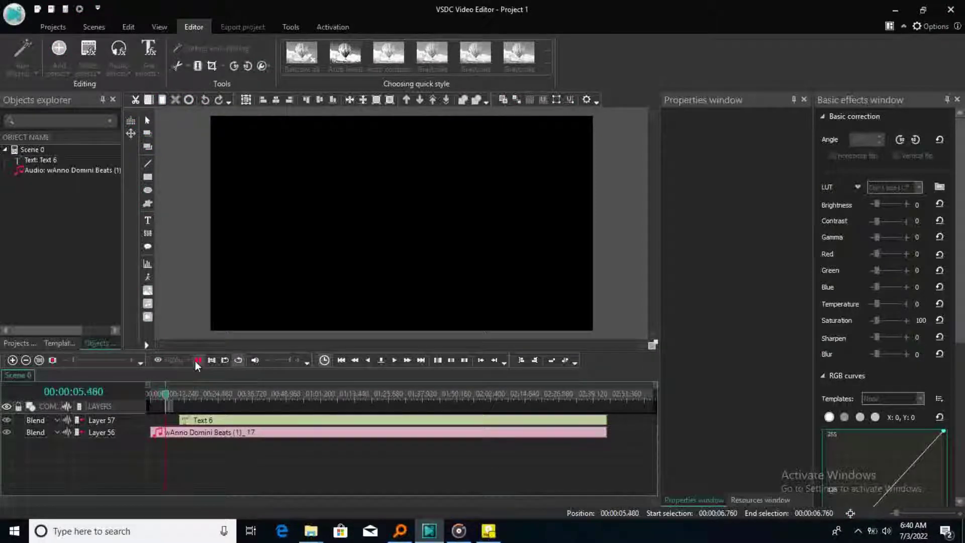
left_click(197, 360)
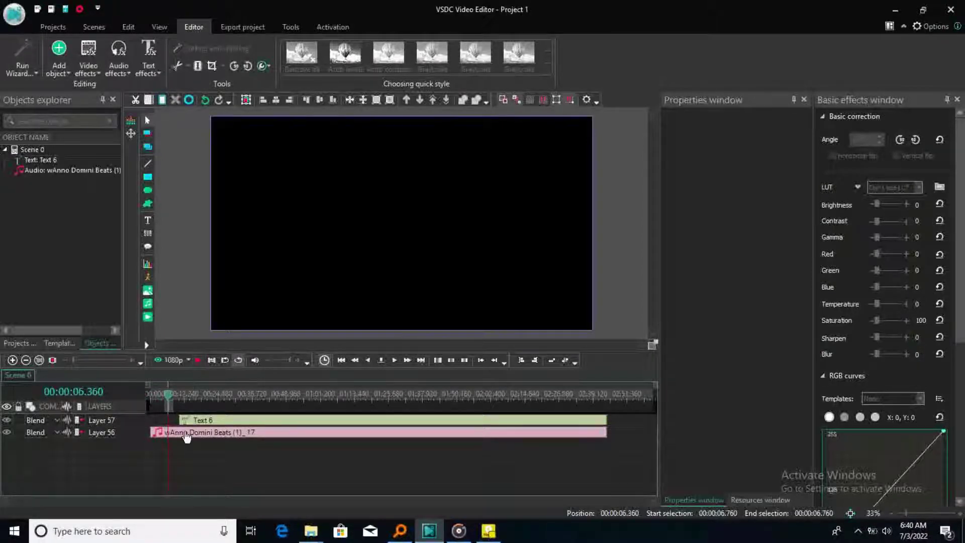
left_click(186, 434)
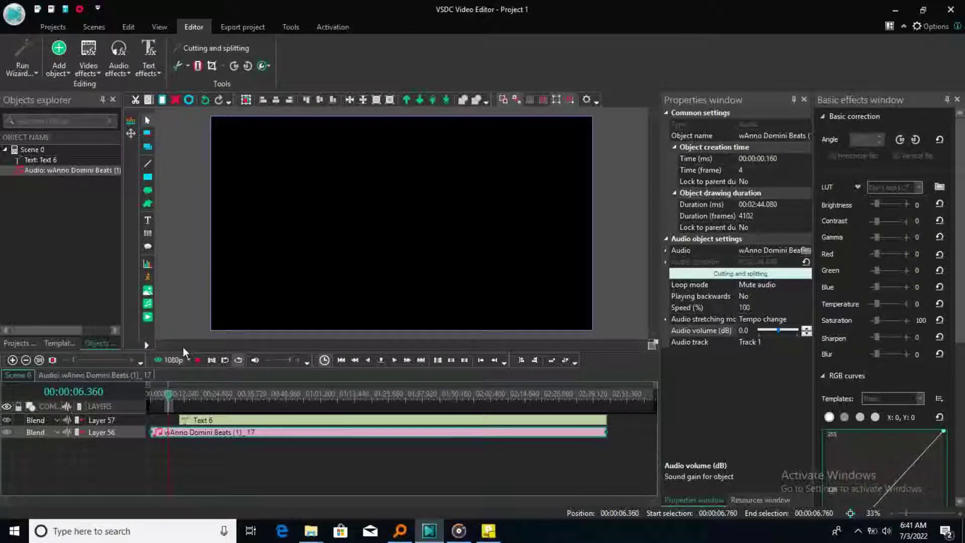
left_click(187, 65)
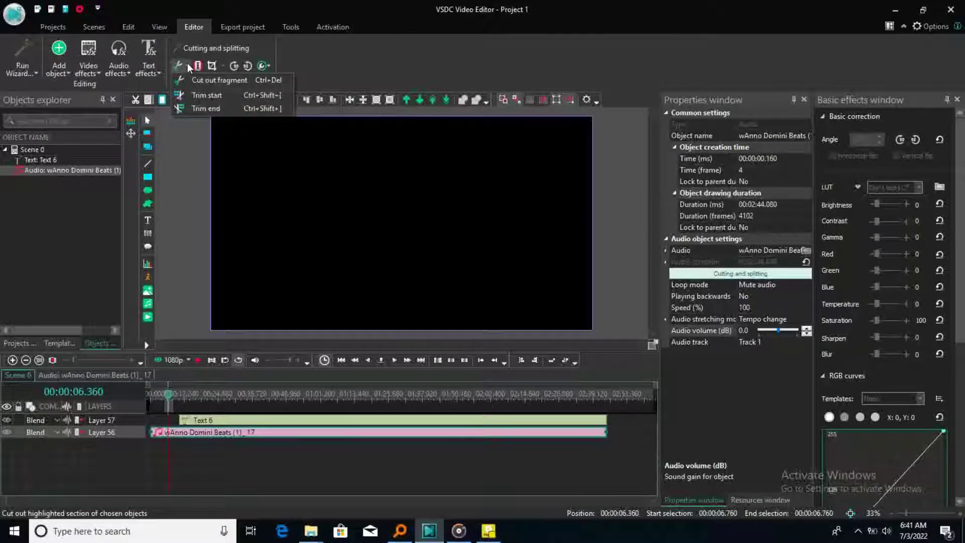
left_click(203, 95)
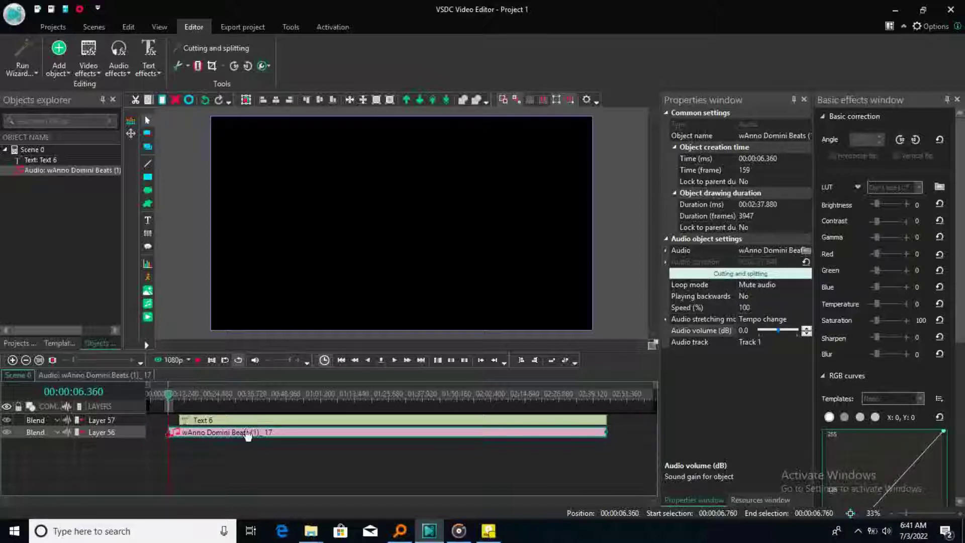
Move the trimmed audio clip back to 00:00:00.000 on the timeline and place the cursor near its beginning.
mouse_move(171, 400)
left_mouse_down()
mouse_move(149, 398)
mouse_move(179, 399)
mouse_move(148, 399)
mouse_move(170, 400)
mouse_move(161, 400)
left_mouse_up()
left_click_drag(234, 432, 217, 430)
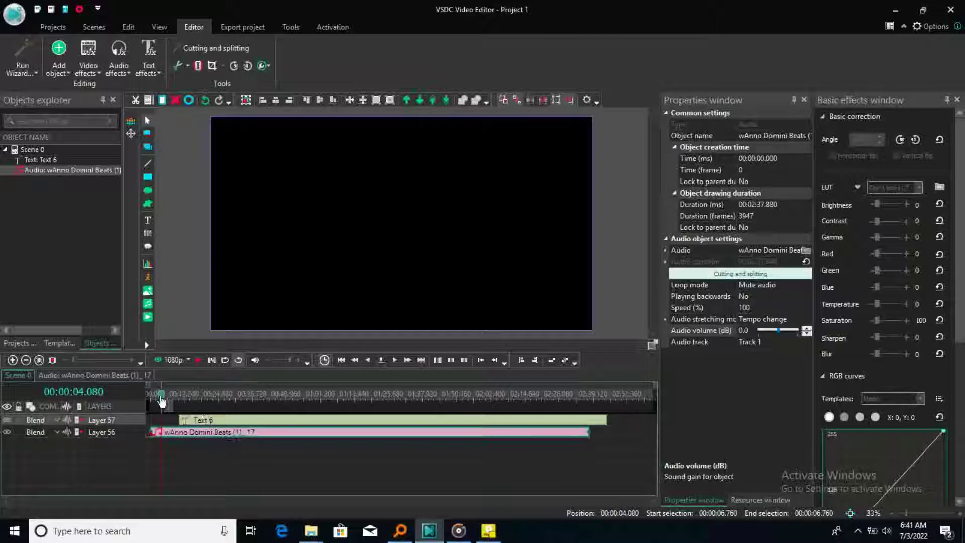
mouse_move(156, 399)
left_mouse_down()
mouse_move(191, 401)
mouse_move(162, 398)
left_mouse_up()
Shorten the first text clip on the timeline to a duration of about 18 seconds.
left_click(488, 423)
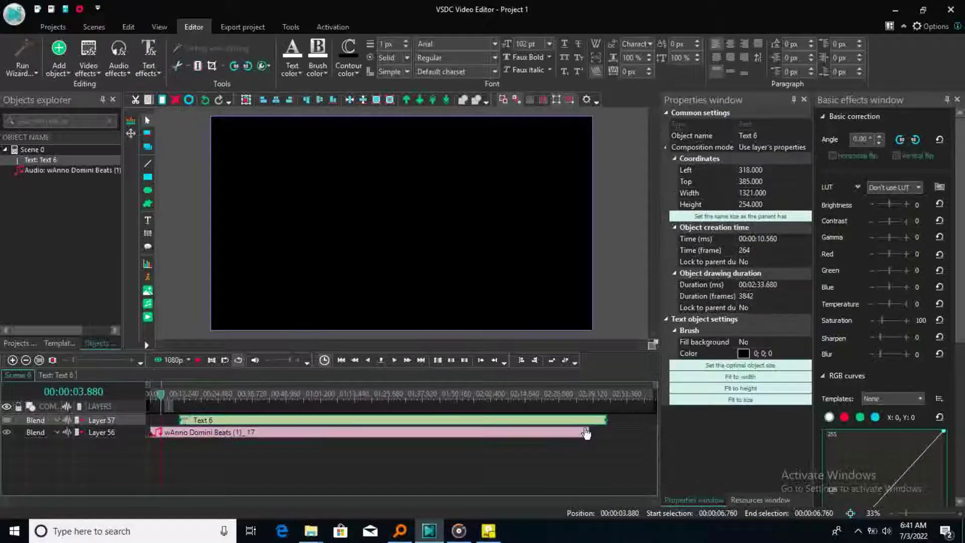
left_click_drag(606, 425, 233, 423)
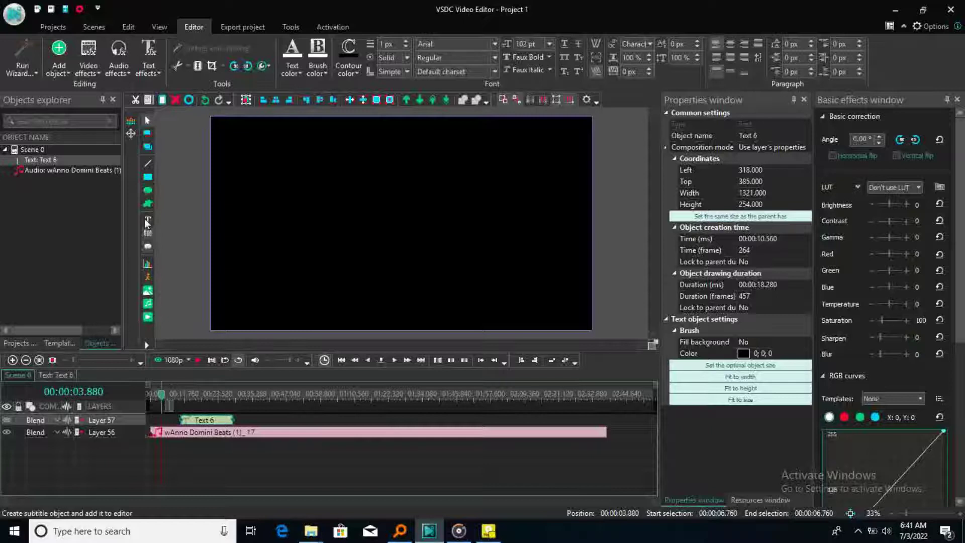
Add a second text object about 1288 by 306 px at 00:00:30.400, reading "2; i need to cut a segment".
left_click_drag(161, 398, 238, 397)
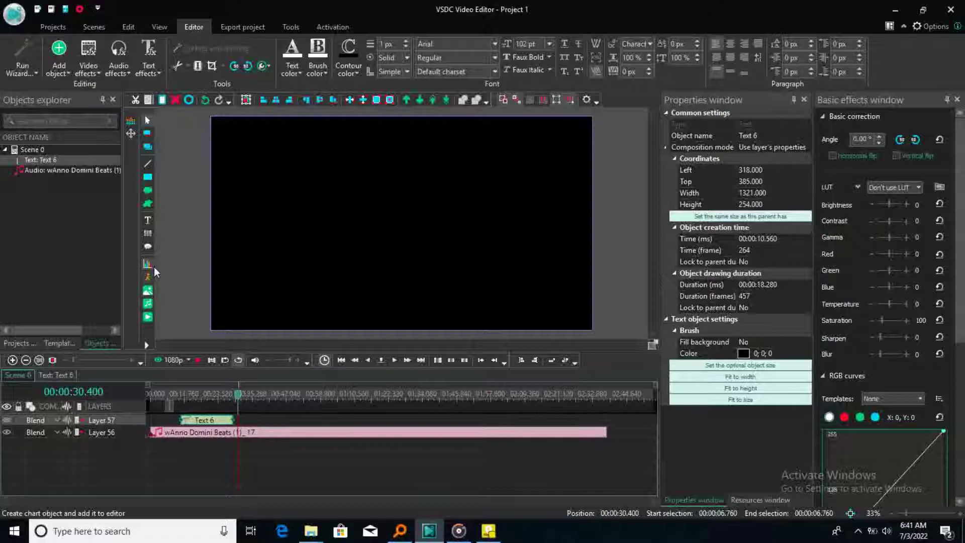
left_click(148, 221)
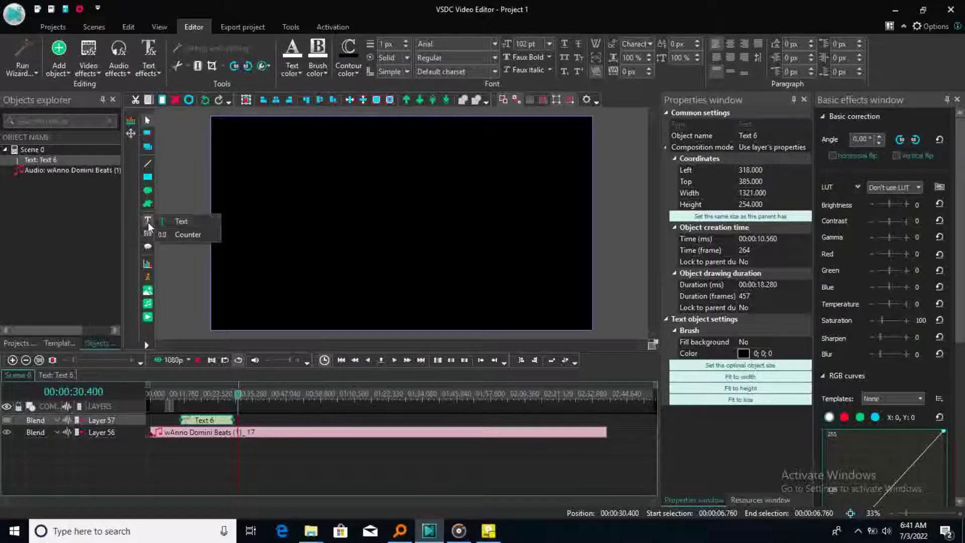
left_click(201, 217)
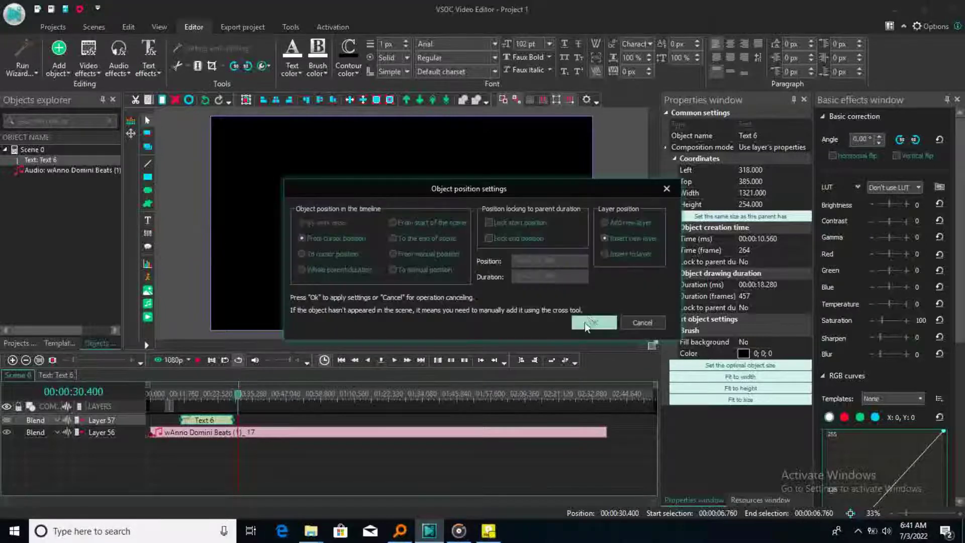
left_click(583, 322)
left_click(269, 188)
left_click_drag(281, 246, 526, 251)
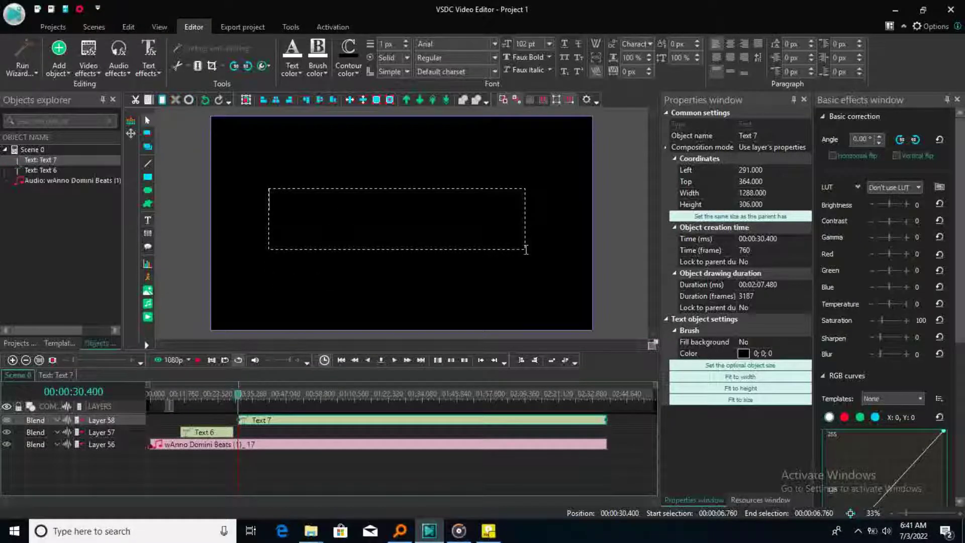
type("2; i need ")
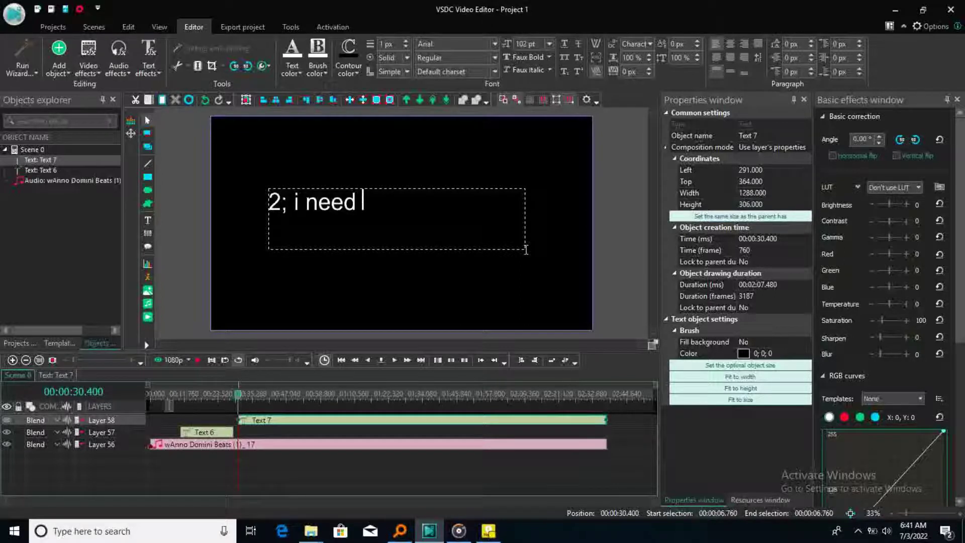
type("to cu")
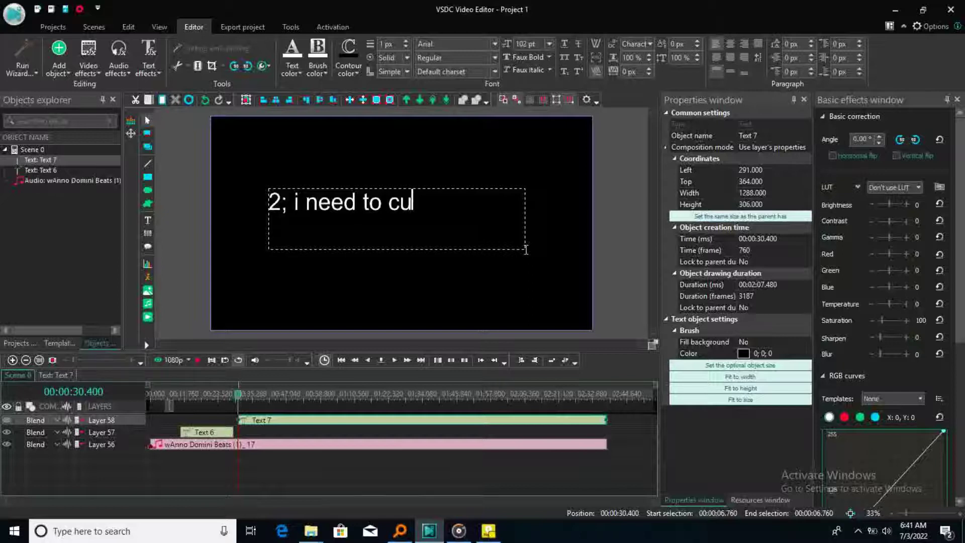
type("t a segme")
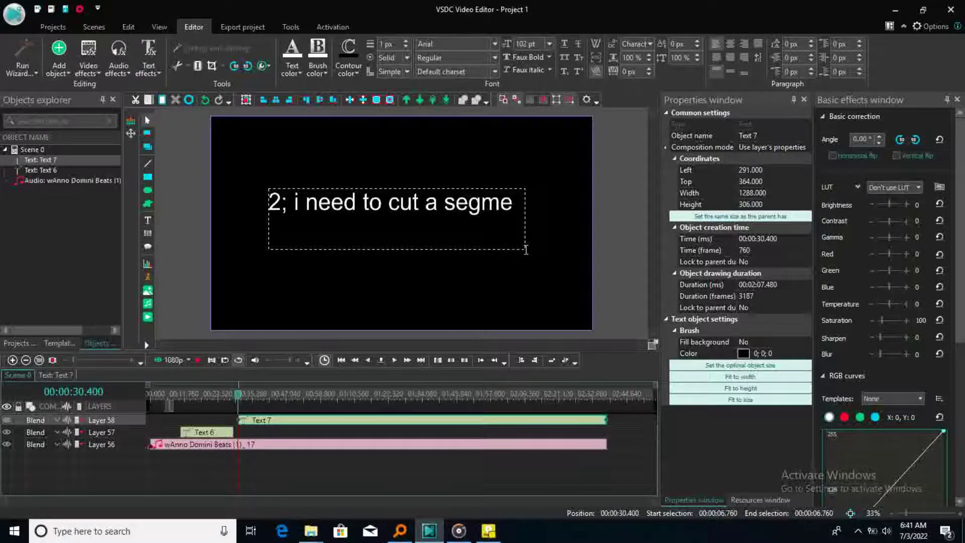
Widen the second text object's box to about 1461 px.
left_click(542, 211)
left_click(500, 204)
left_click_drag(524, 219, 559, 202)
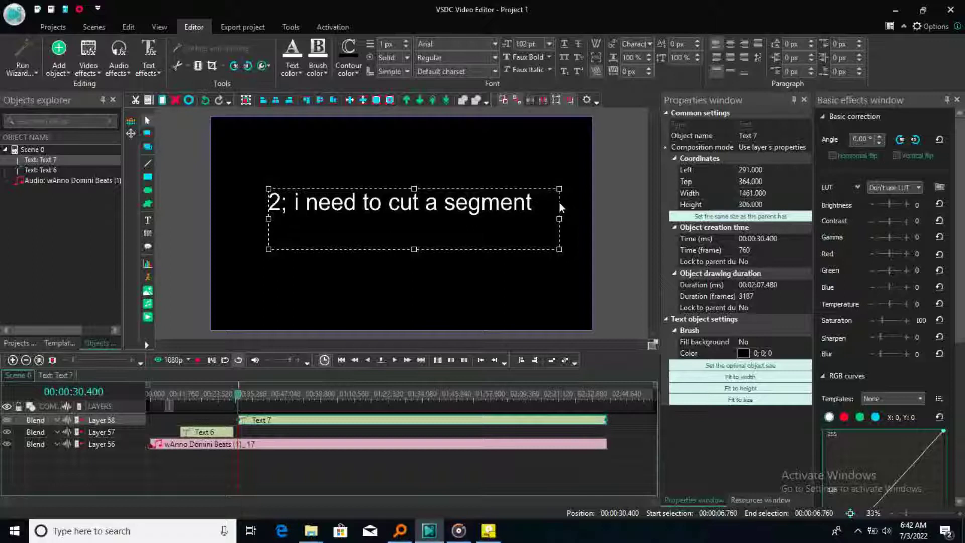
Extend the second text object's caption with a second line reading "between start and end".
double_click(541, 202)
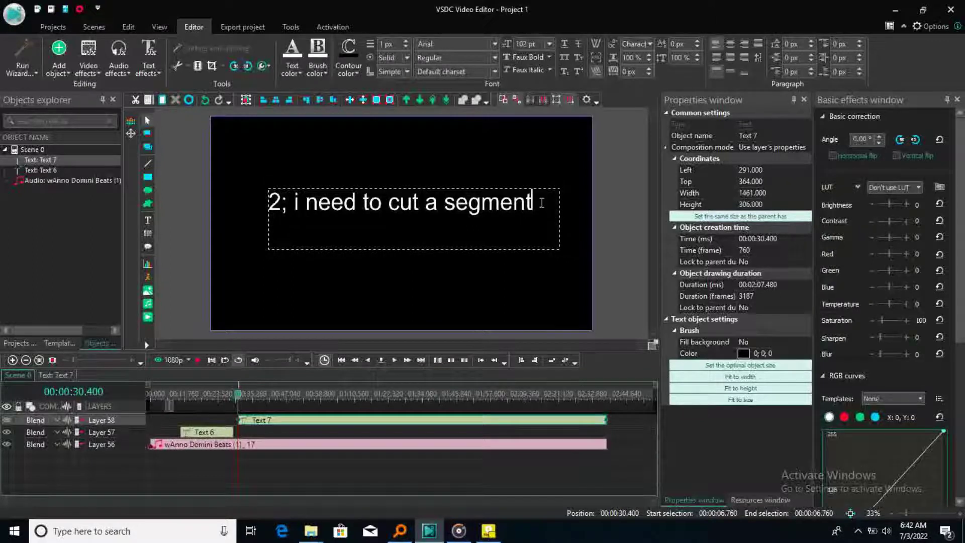
type("betwee")
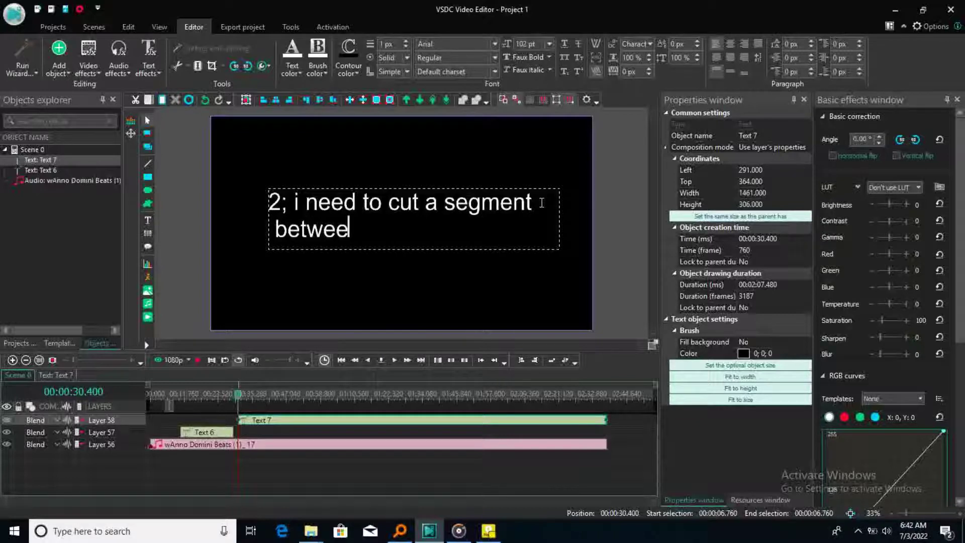
type("n")
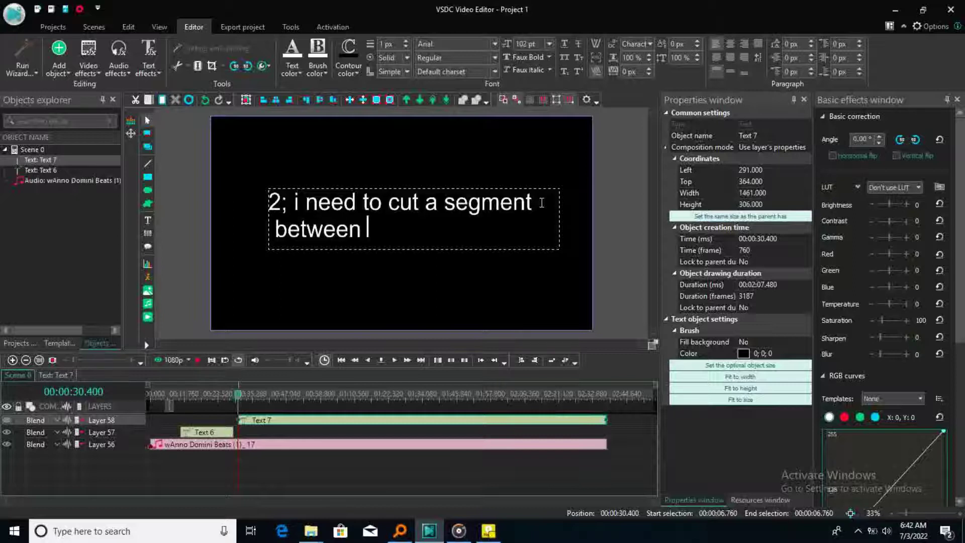
type(" start an")
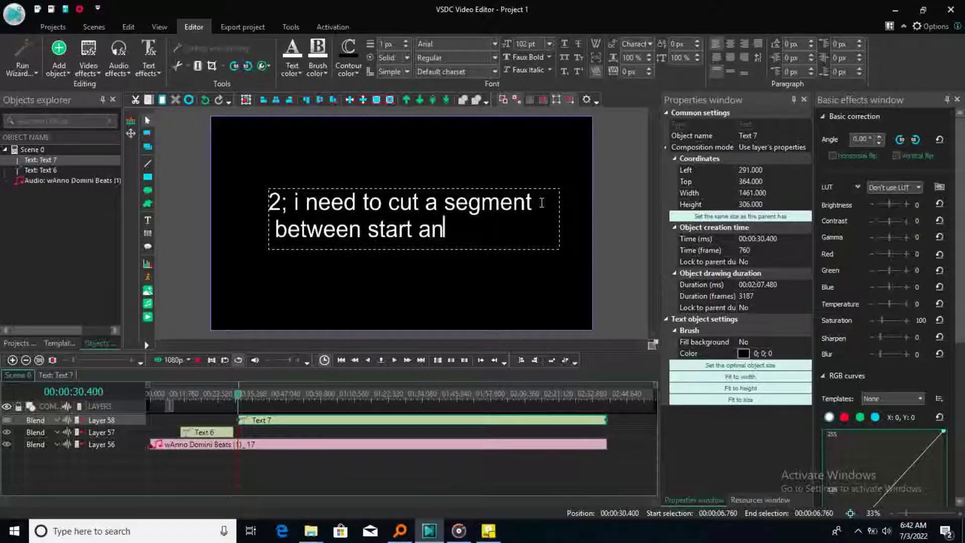
type("d end")
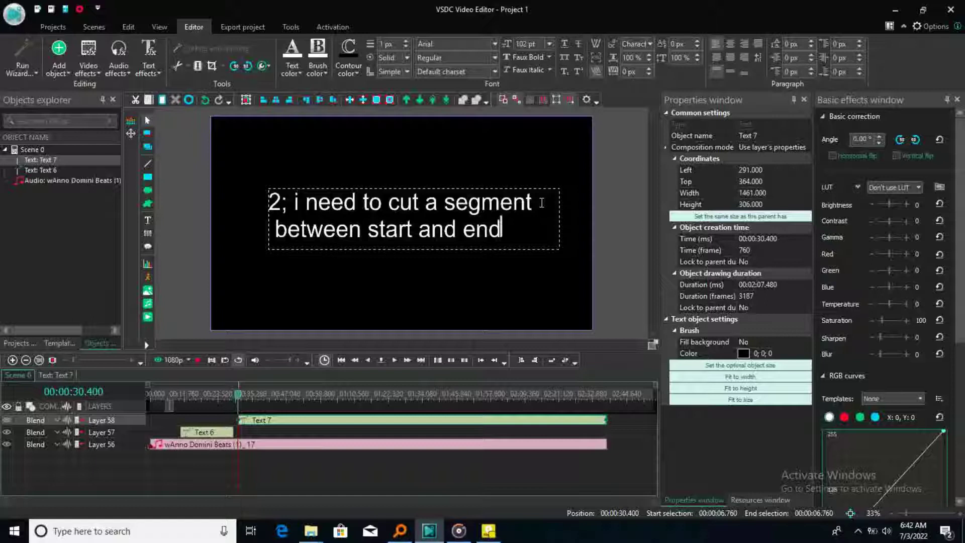
left_click(389, 306)
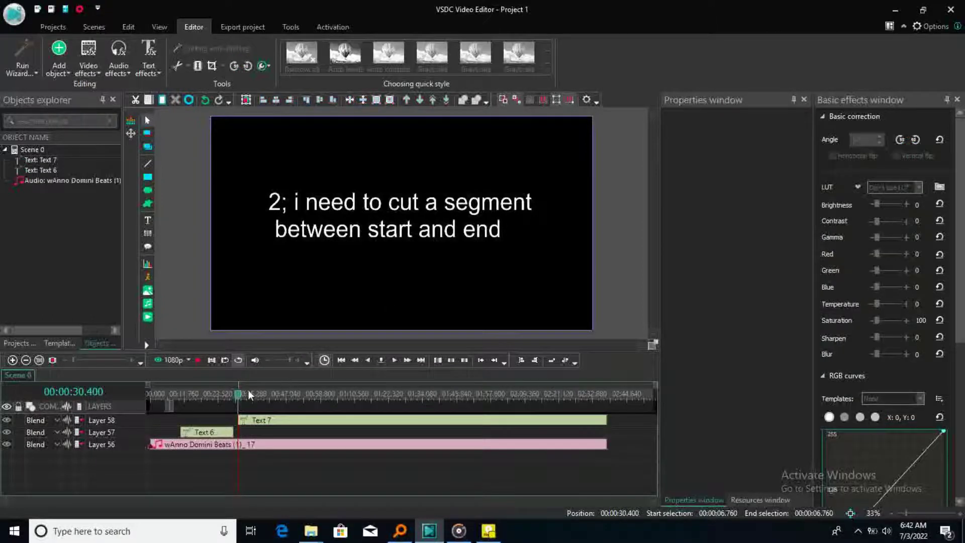
Cut the fragment from 00:00:45.920 to 00:01:01.520 out of the audio track.
left_click(197, 360)
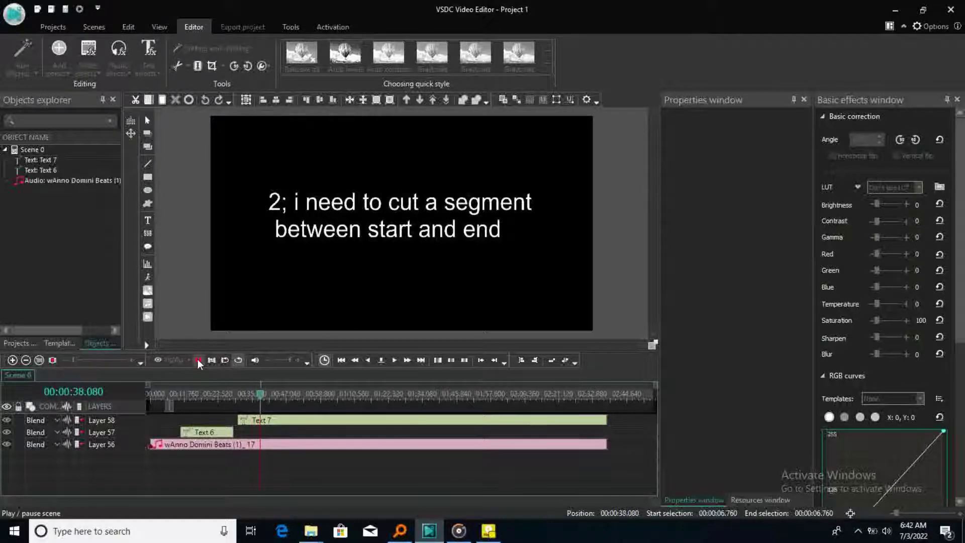
left_click(197, 359)
left_click(267, 445)
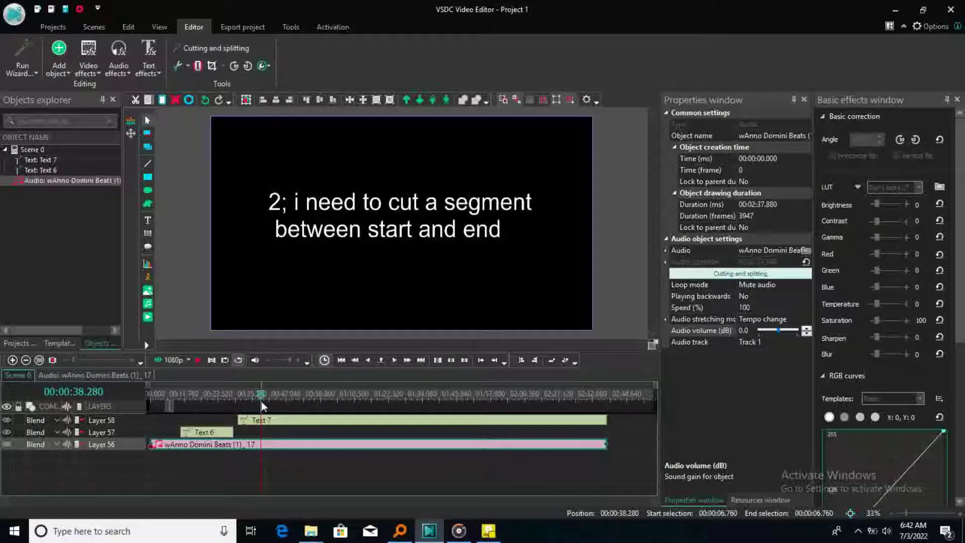
left_click_drag(173, 405, 329, 402)
mouse_move(168, 405)
left_mouse_down()
mouse_move(281, 406)
mouse_move(272, 411)
mouse_move(283, 402)
left_mouse_up()
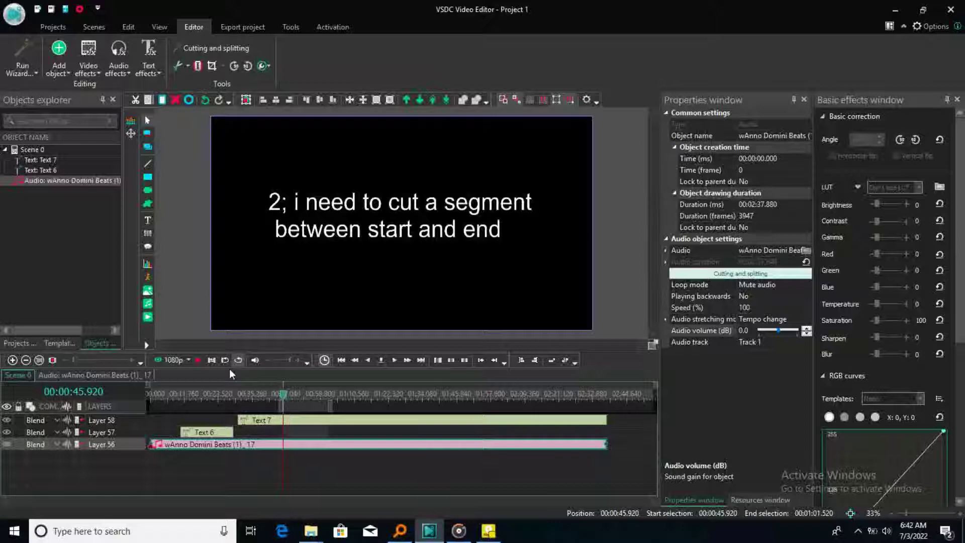
left_click(198, 360)
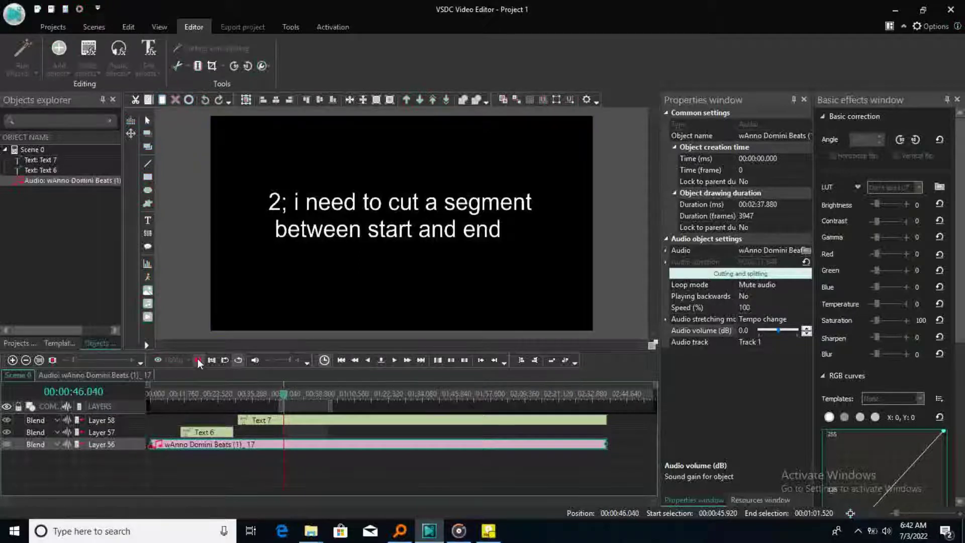
left_click(197, 360)
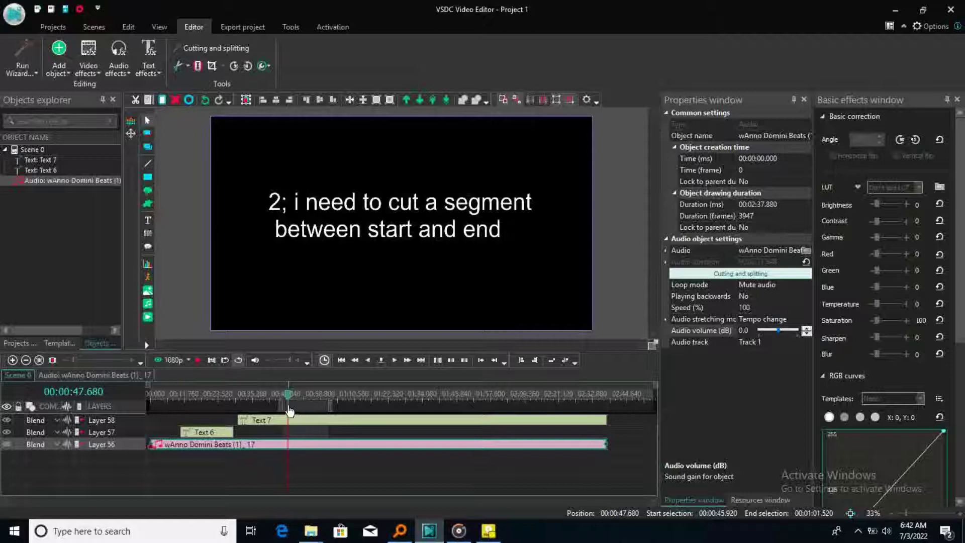
left_click(186, 67)
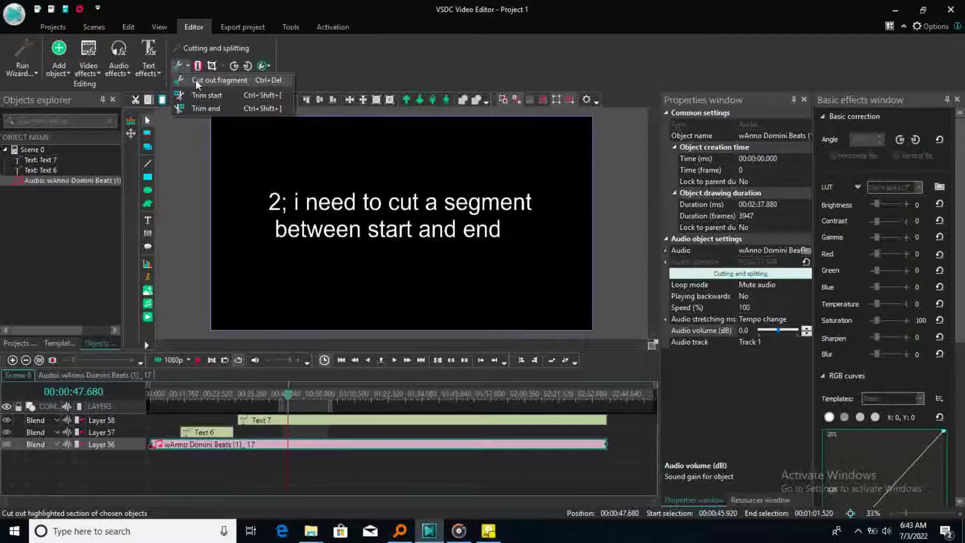
left_click(195, 79)
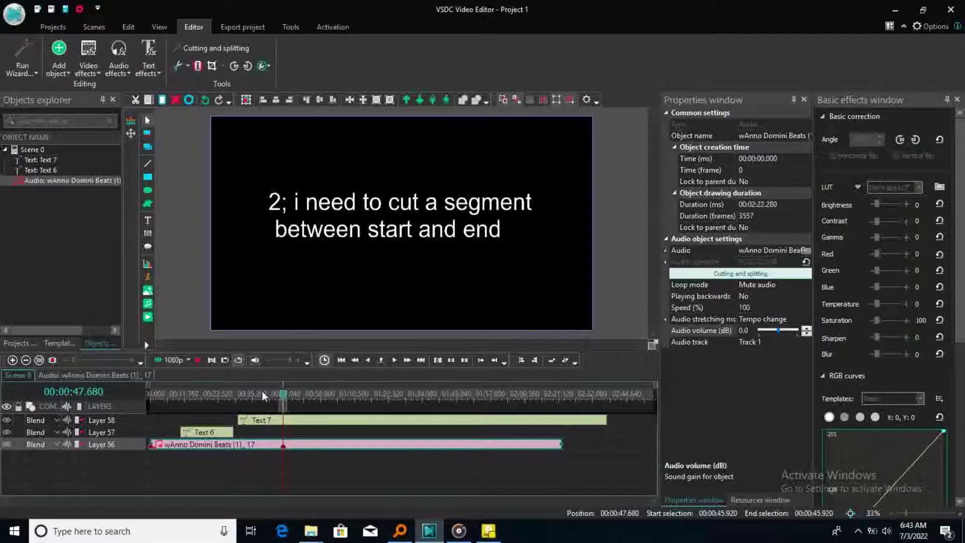
Play the audio across the cut point, starting from about 00:00:42.280.
left_click_drag(280, 398, 274, 400)
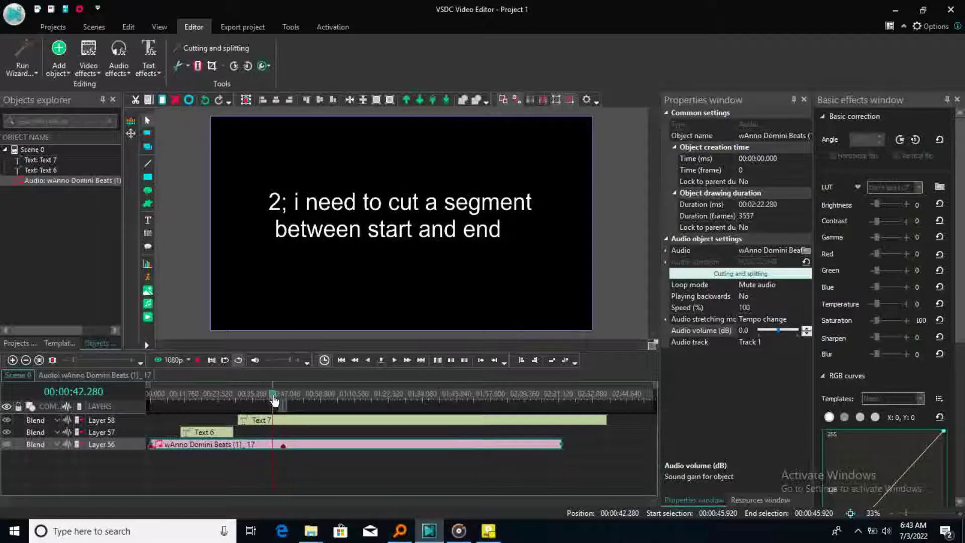
key("space")
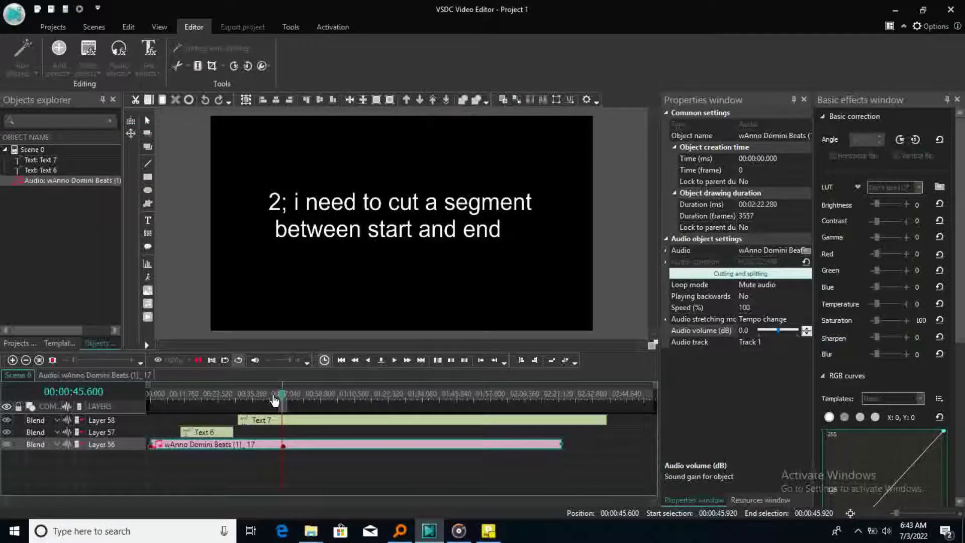
key("space")
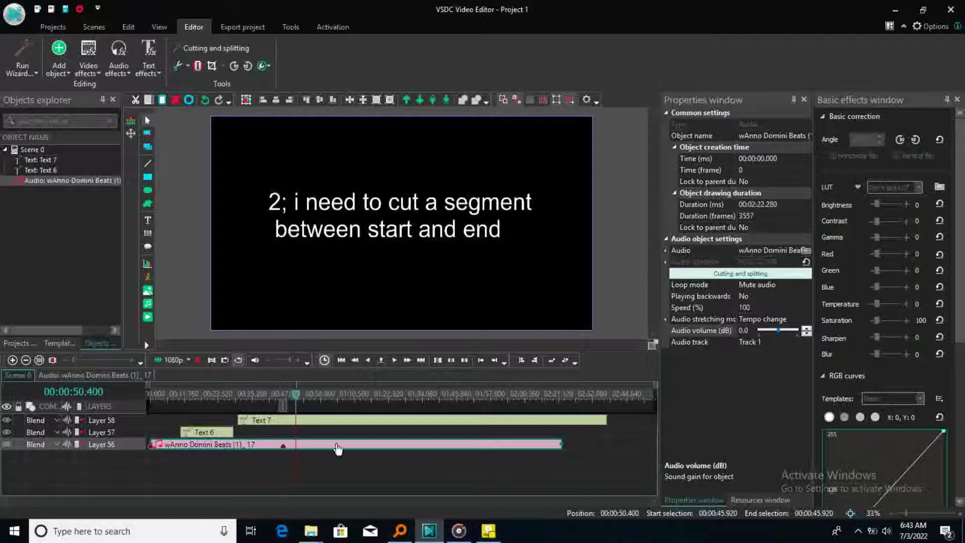
Shorten the second text clip on the timeline to a duration of about 16.7 seconds.
left_click(406, 420)
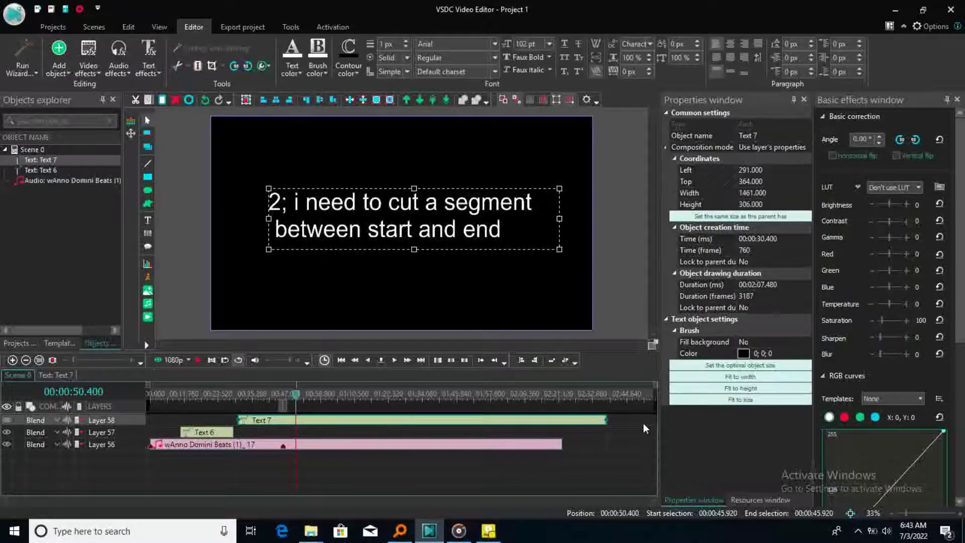
left_click_drag(608, 421, 391, 421)
left_click_drag(280, 408, 254, 406)
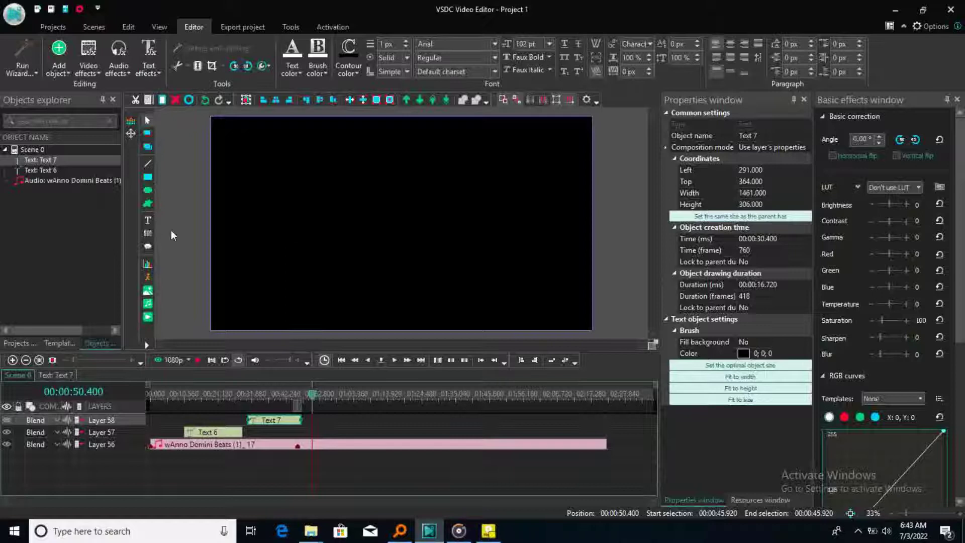
Add a third text object about 1425 by 397 px at 00:00:50.400, reading "i3; i need to cut end".
left_click(146, 218)
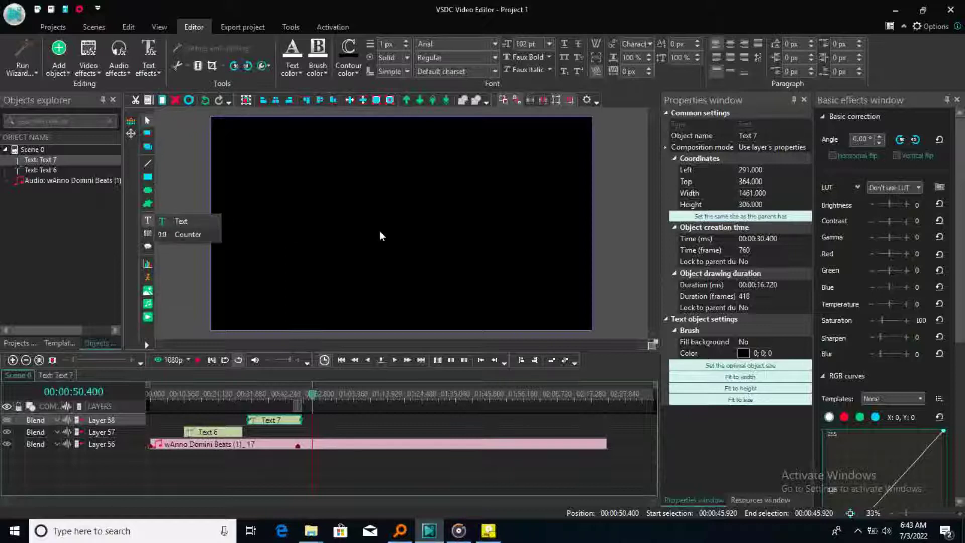
left_click(176, 219)
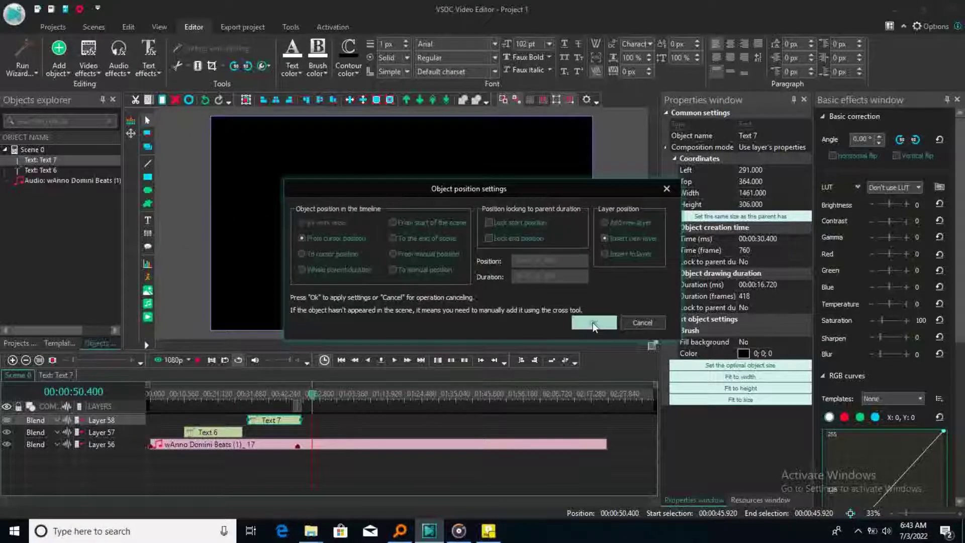
left_click(593, 323)
left_click(262, 188)
left_click_drag(268, 208, 543, 263)
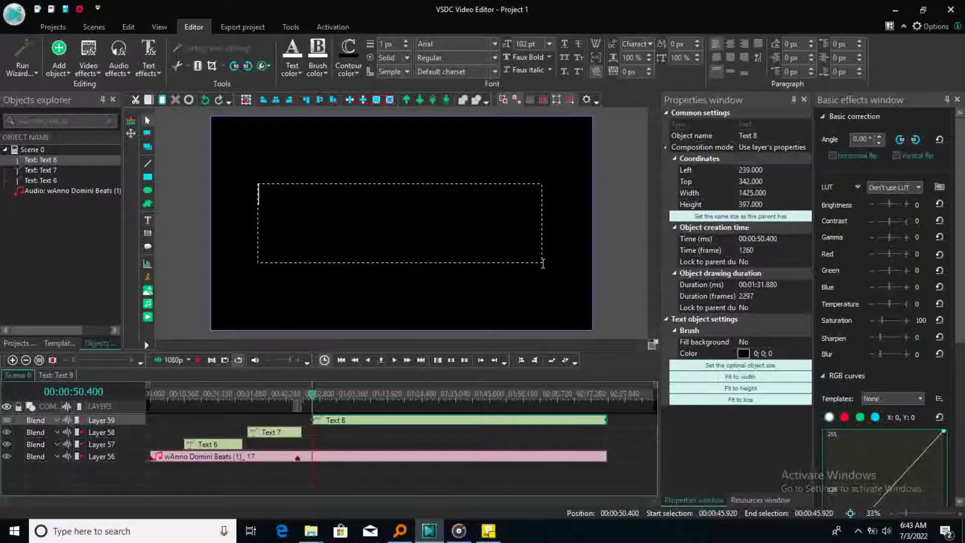
type("i3; i need ")
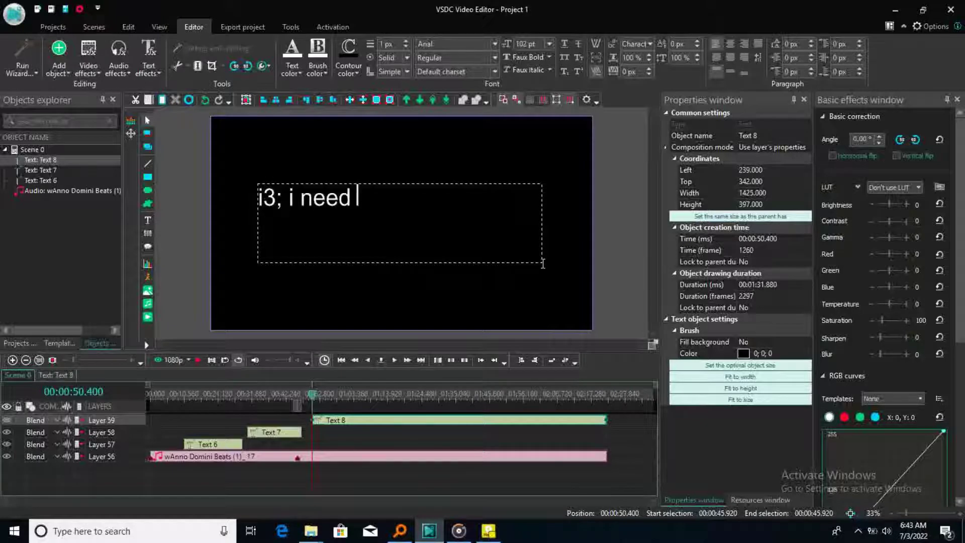
type("to c")
type("ul")
type("t en")
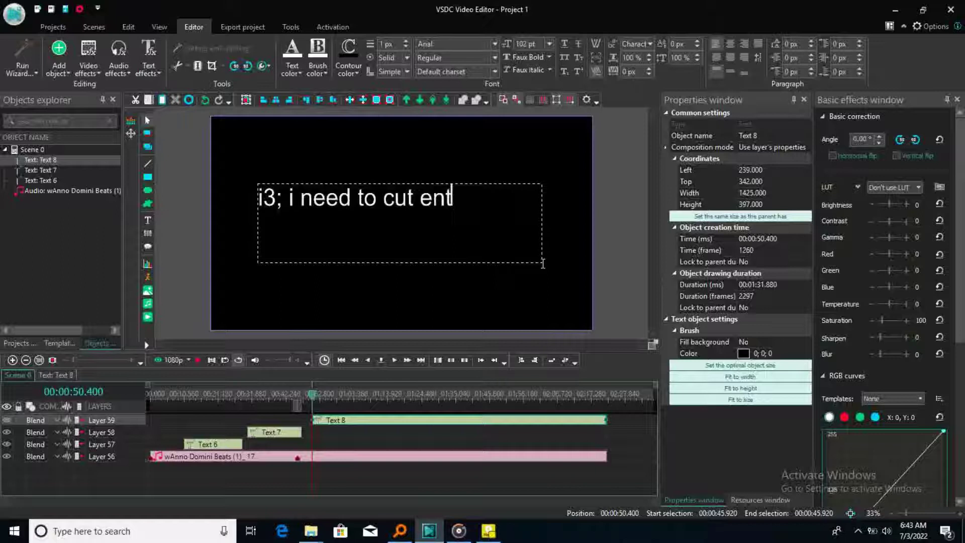
type("d")
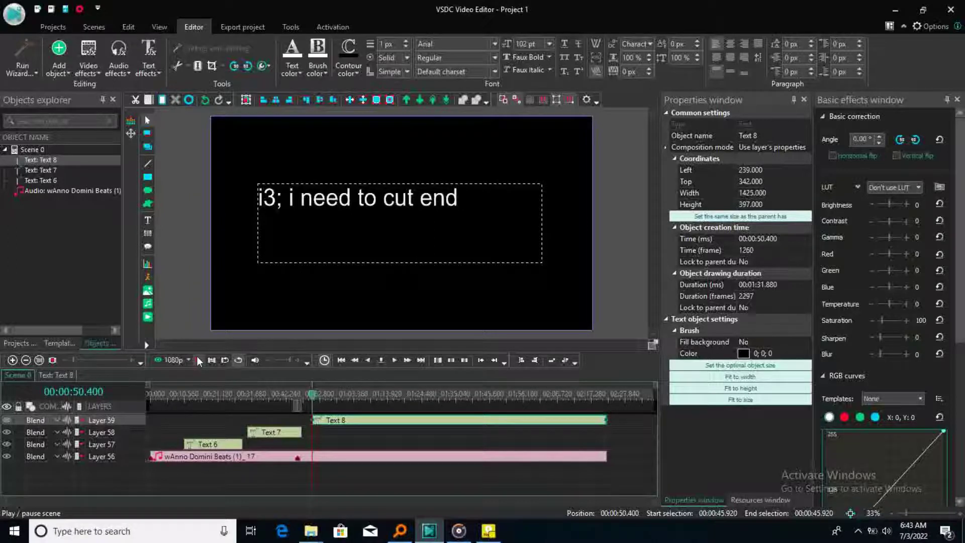
left_click(328, 266)
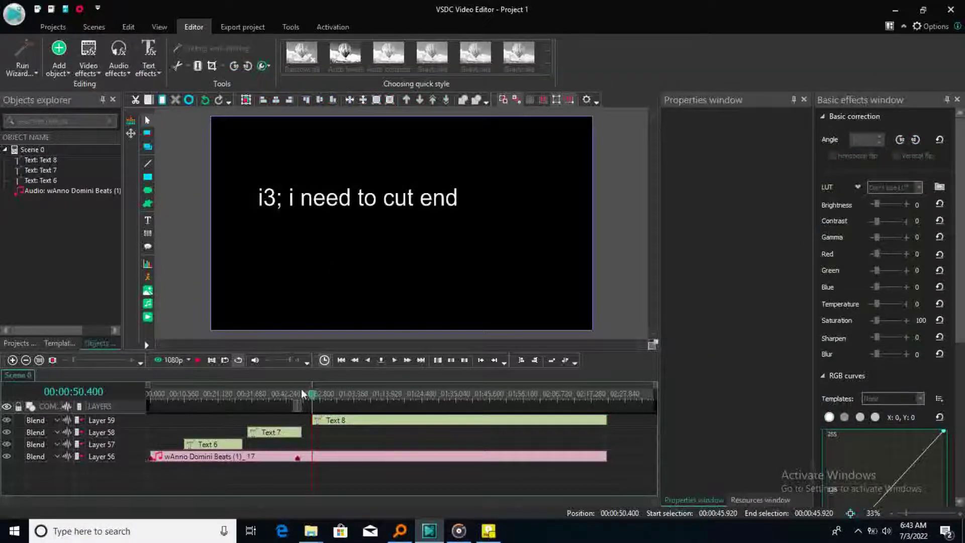
Play a short stretch of the scene, then select the audio track and place the cursor at 00:01:37.600.
left_click(198, 361)
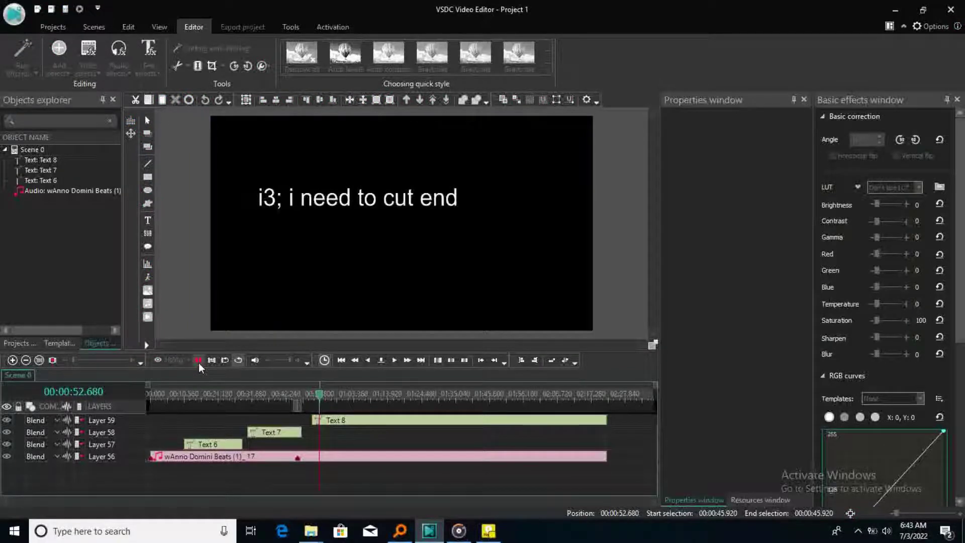
left_click(198, 361)
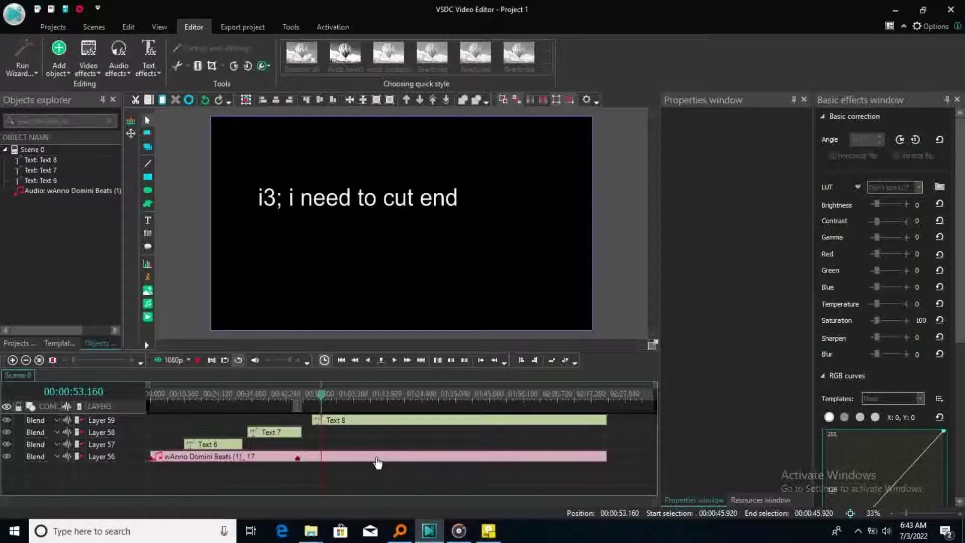
left_click(377, 462)
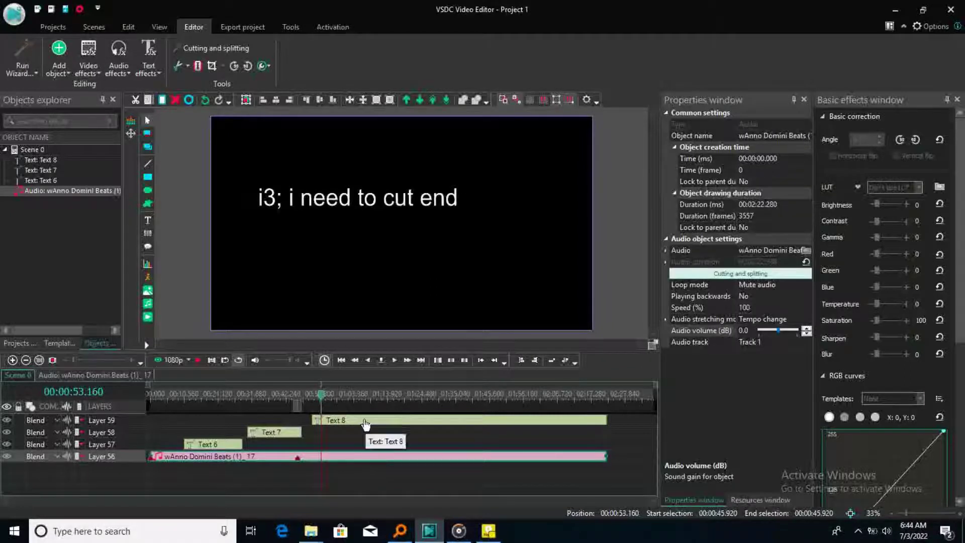
left_click(327, 394)
left_click(463, 394)
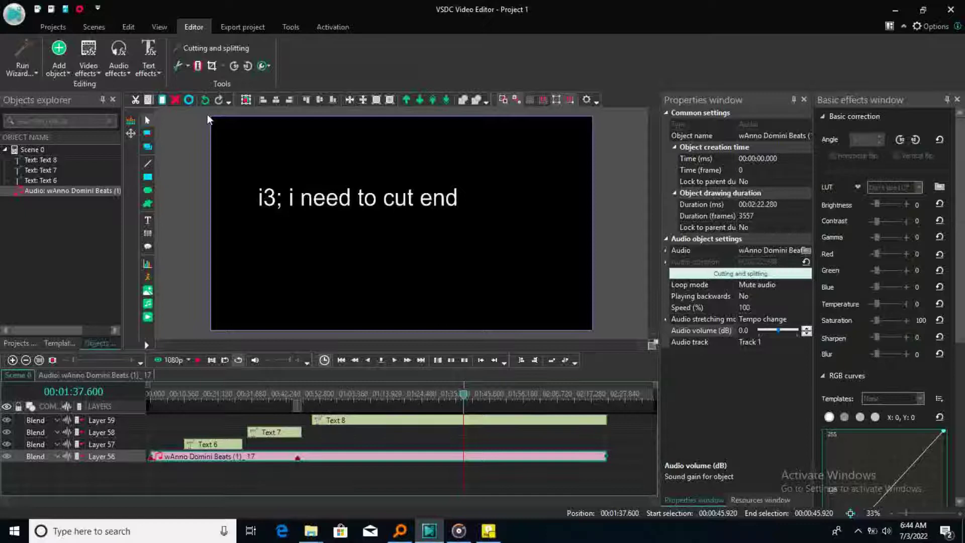
Try the Trim end command on the audio track at the cursor and undo it.
left_click(187, 65)
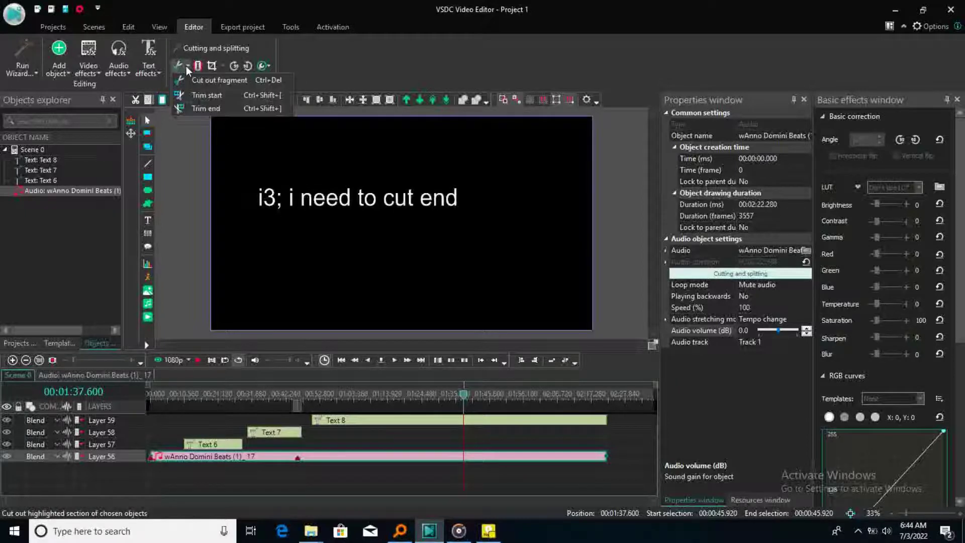
left_click(209, 108)
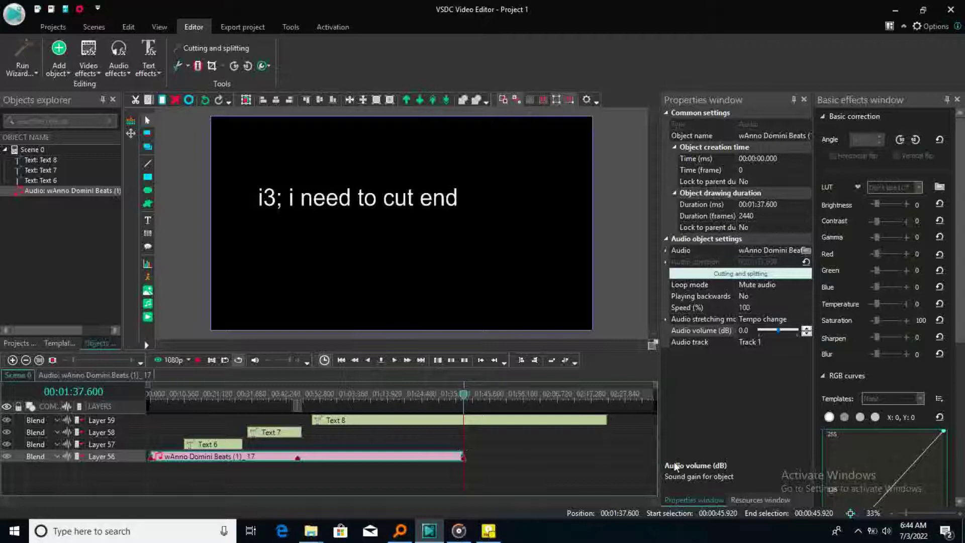
key("ctrl+z")
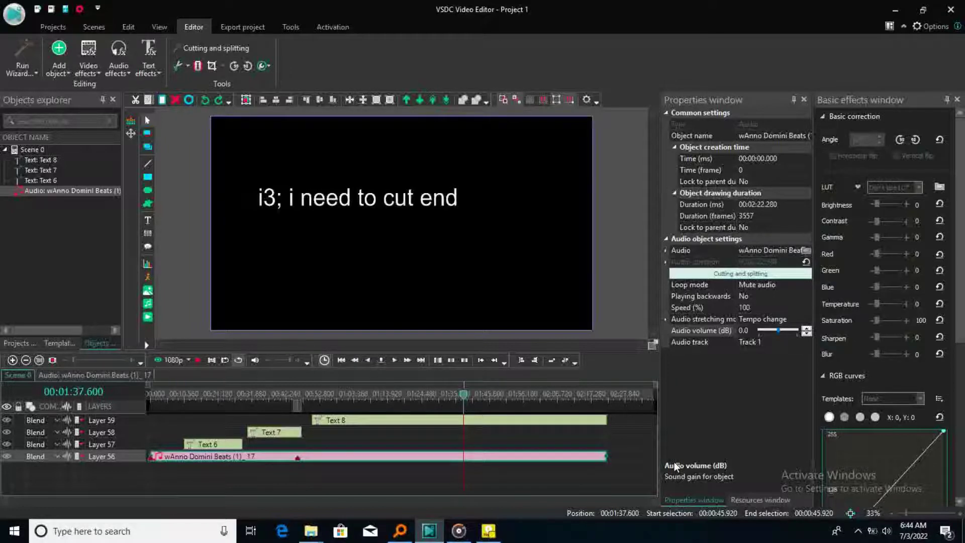
Trim the end of the audio track at 00:01:37.600 and move the cursor past the clip's end.
left_click(186, 68)
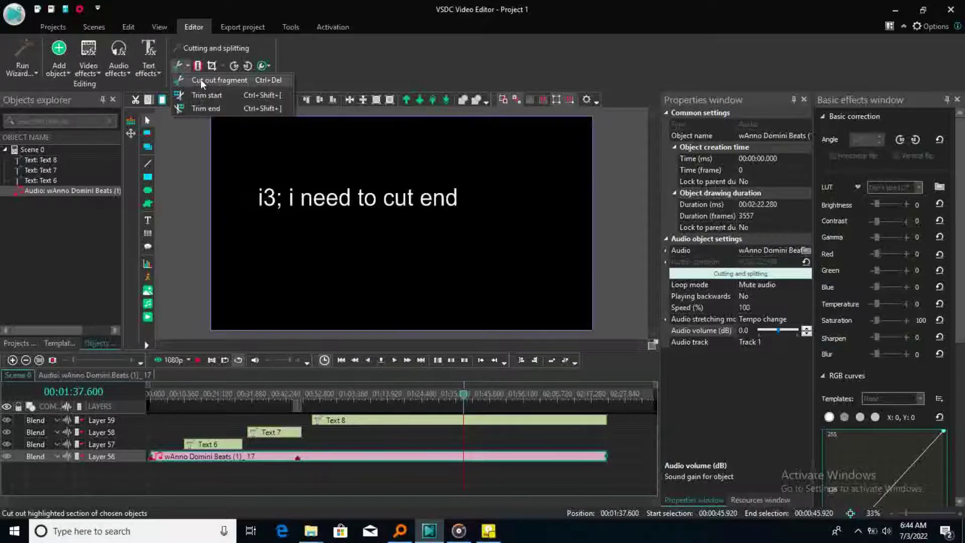
left_click(210, 107)
left_click_drag(464, 400, 487, 406)
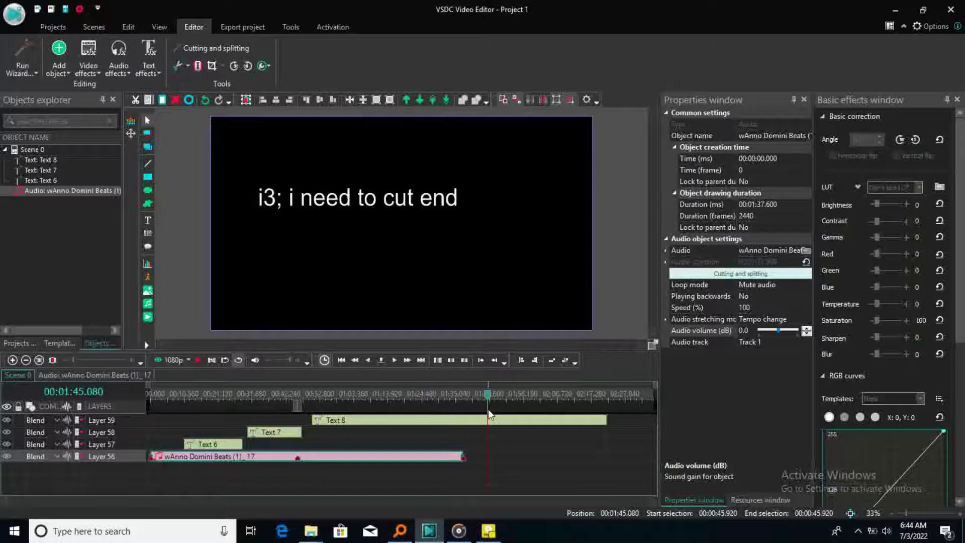
Place the cursor at 00:01:26.520 and shorten the third text clip to a duration of about 33.7 seconds.
left_click_drag(481, 397, 423, 398)
mouse_move(145, 217)
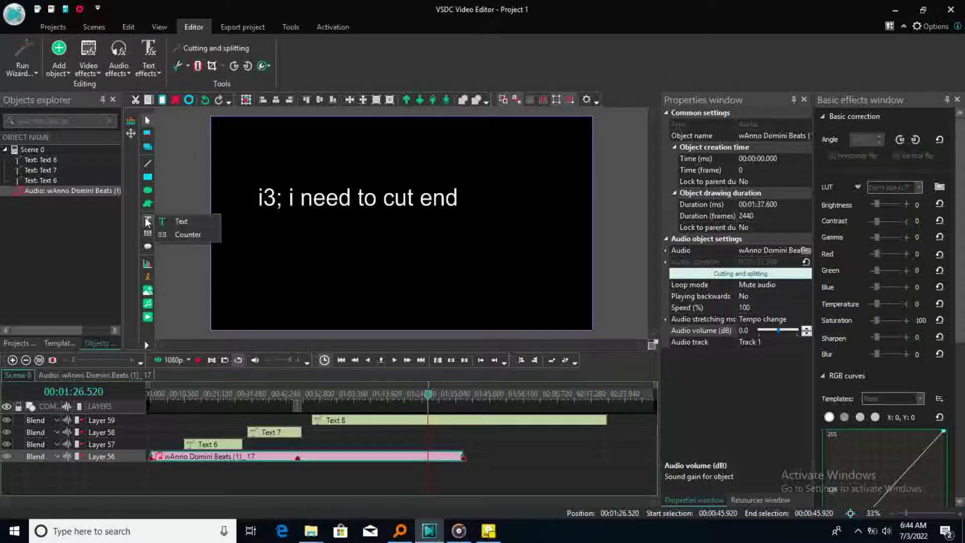
left_click(262, 260)
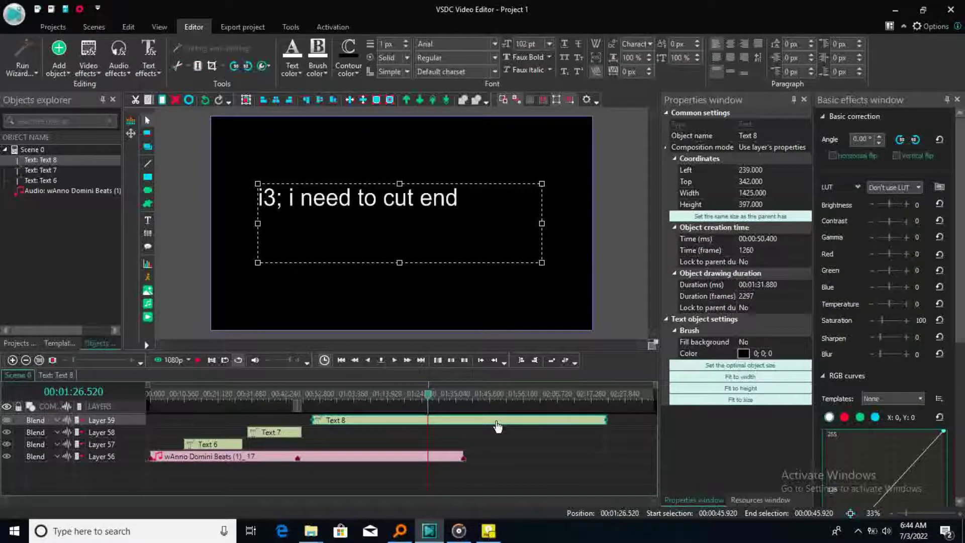
left_click_drag(605, 420, 417, 426)
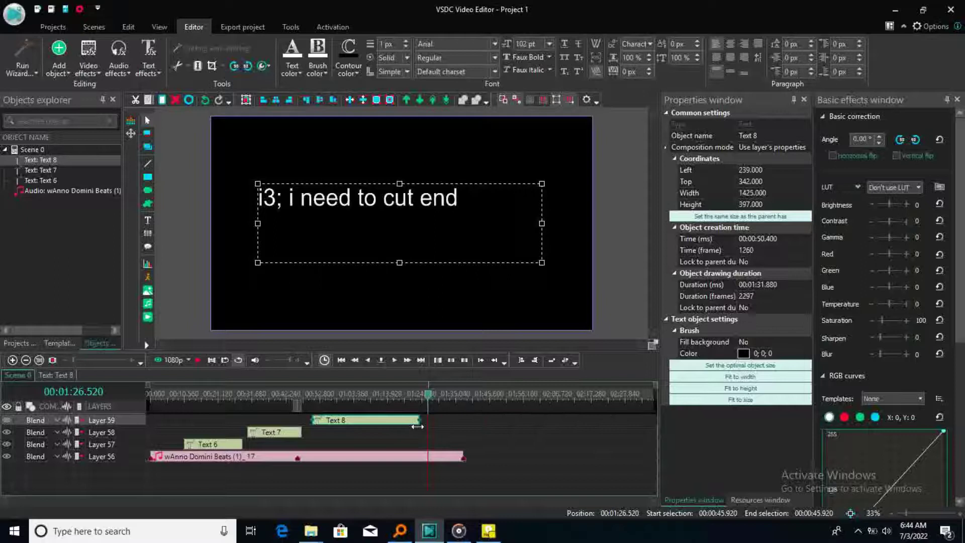
Add a fourth text object about 1806 by 255 px at 00:01:26.520 and enter "thank" in it.
left_click(146, 225)
left_click(183, 222)
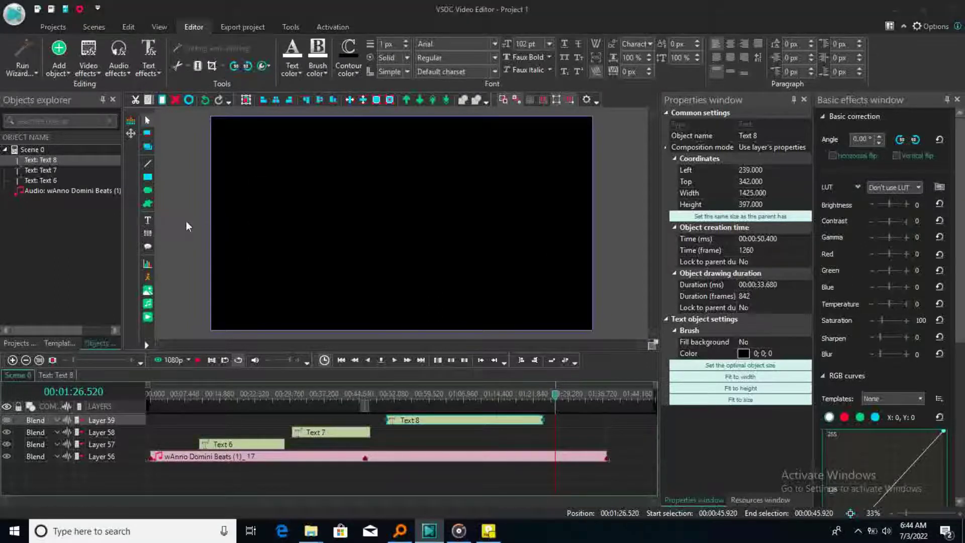
left_click(583, 324)
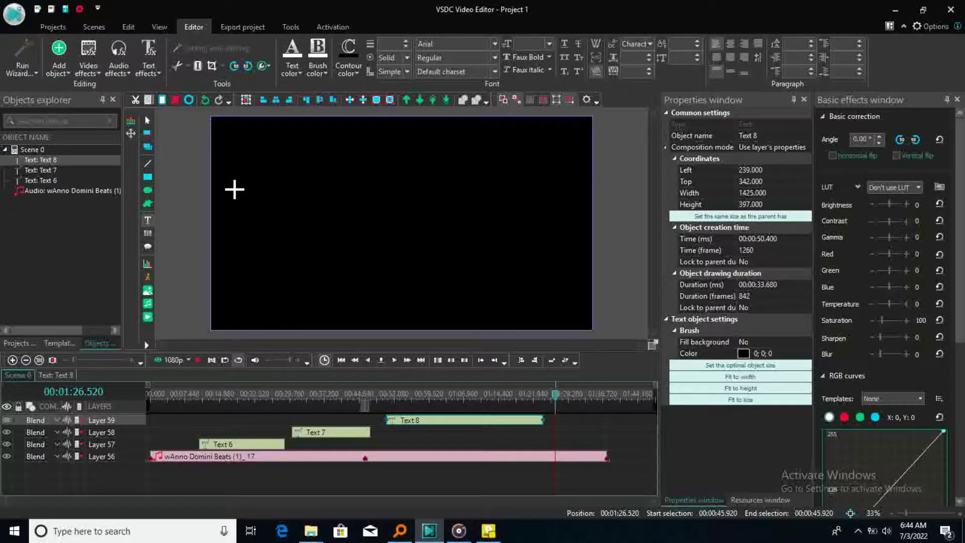
left_click_drag(229, 186, 589, 236)
type("thank")
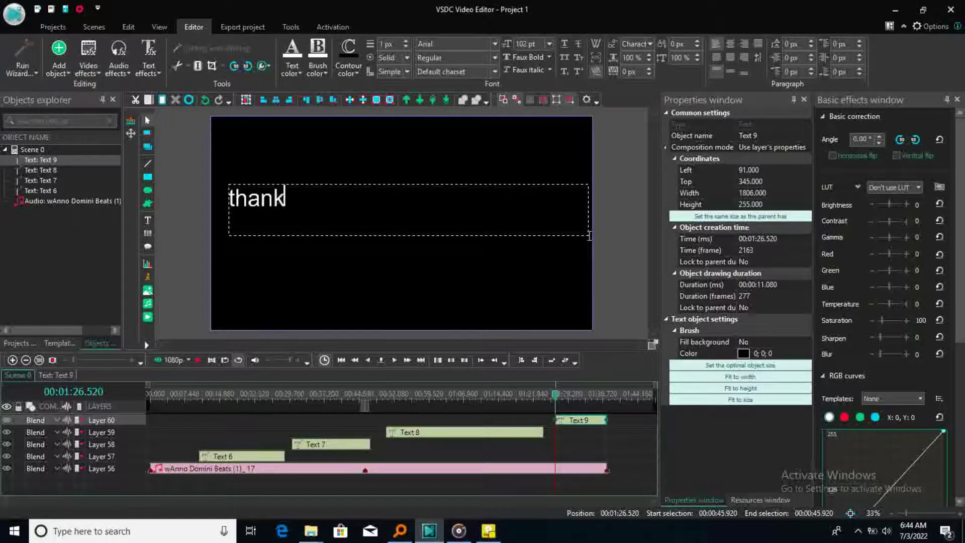